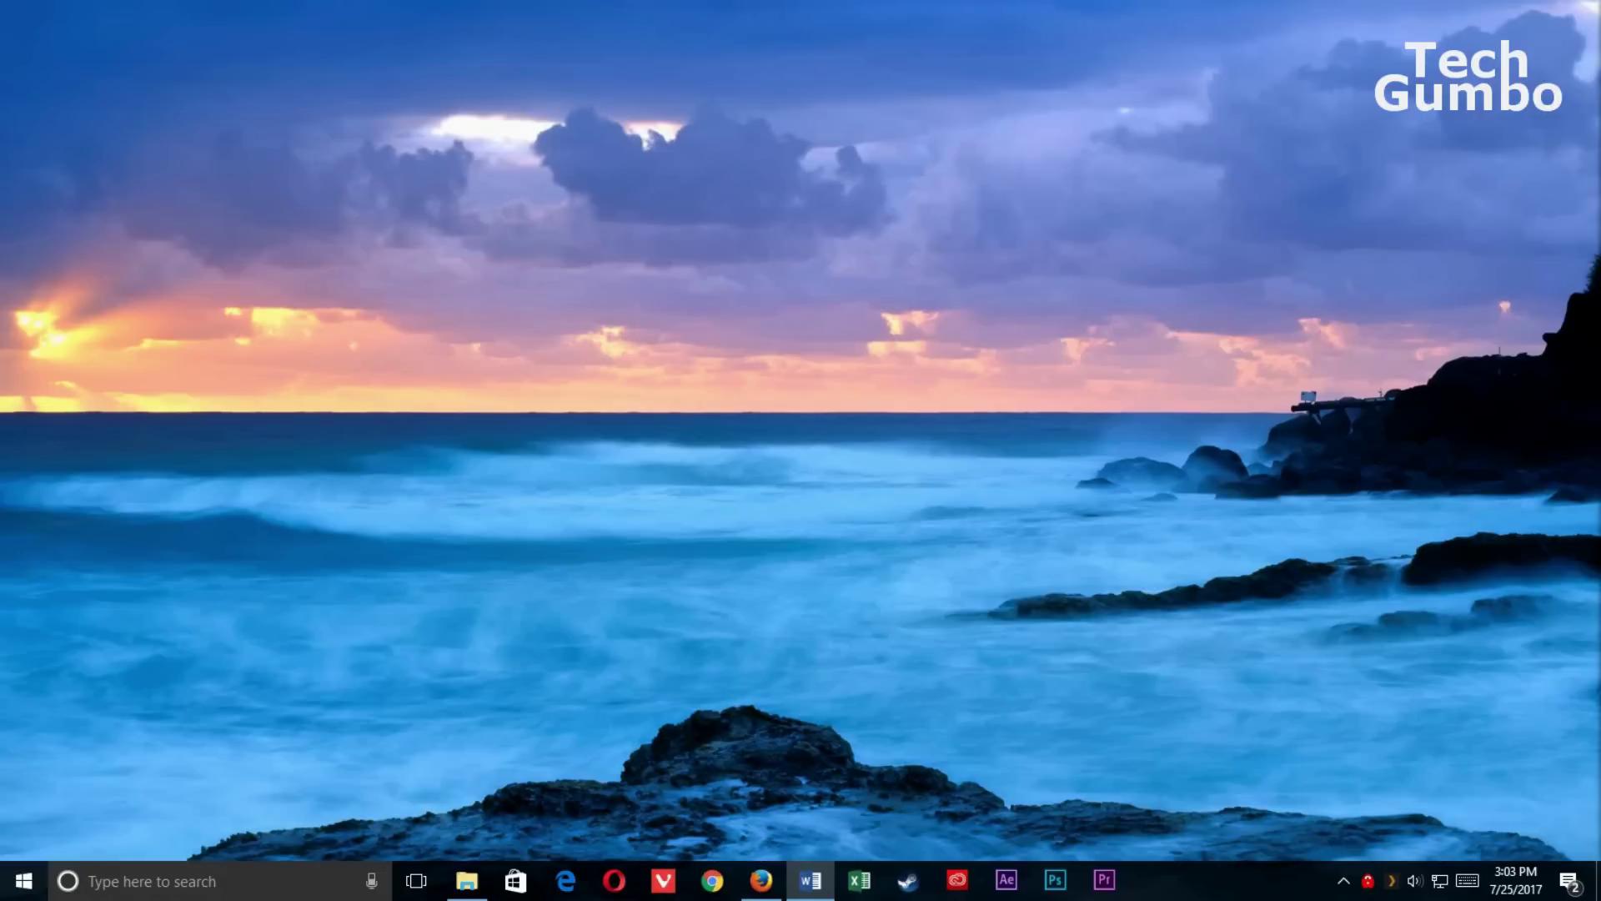
Step: Bring up the Modify and Uninstall options for Apple Software Update in Apps & features
{"action": "left_click", "coordinate": [25, 882]}
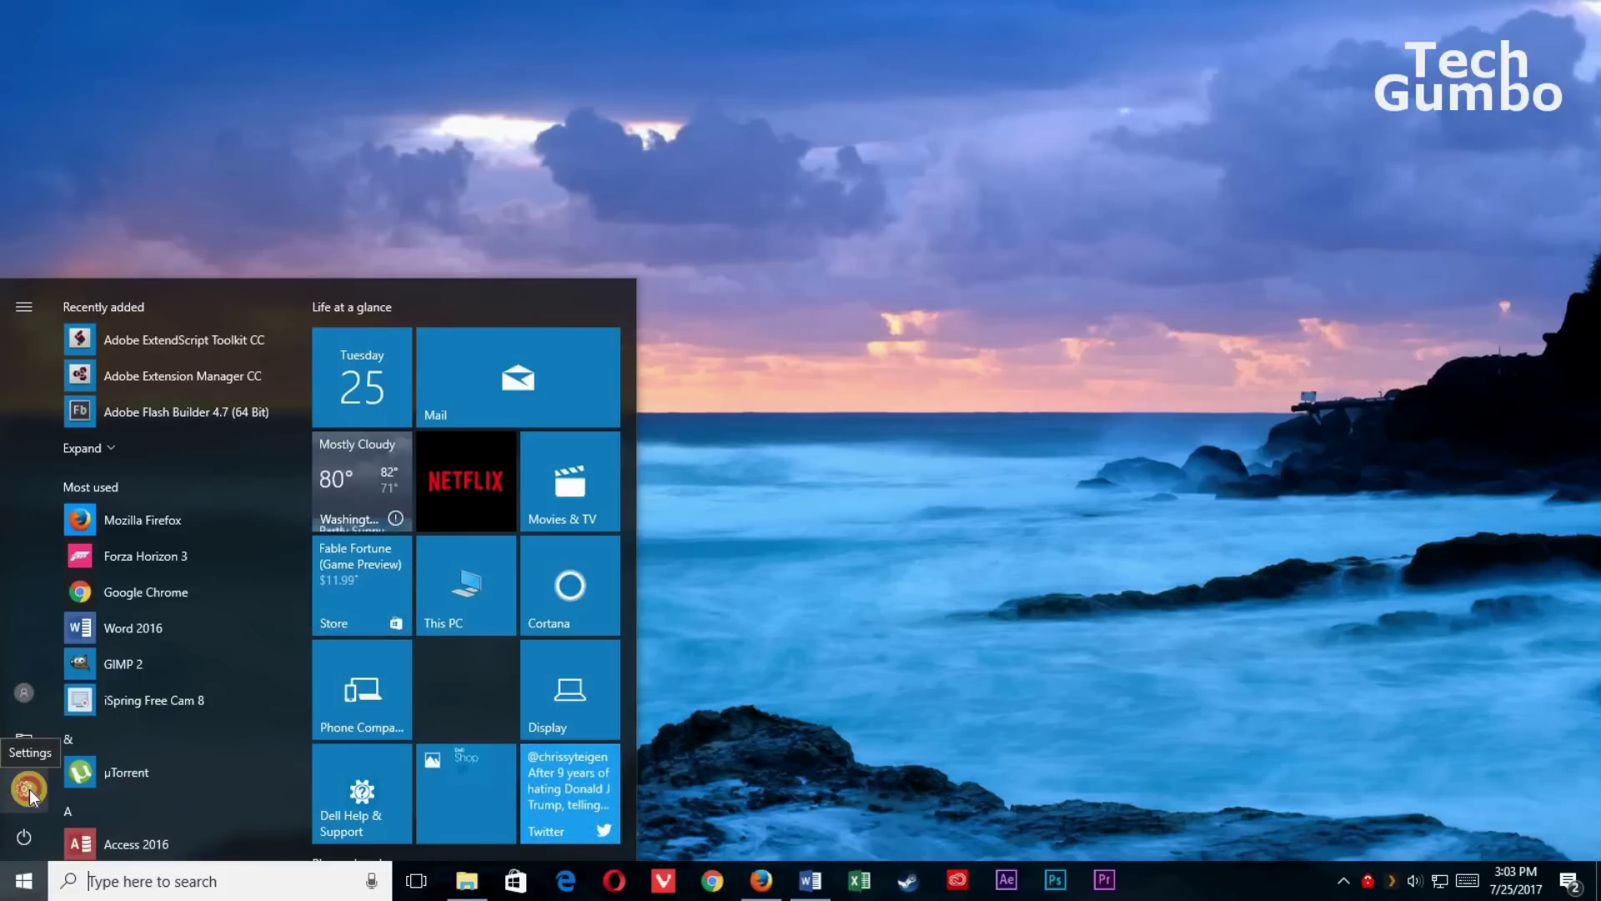
{"action": "left_click", "coordinate": [28, 789]}
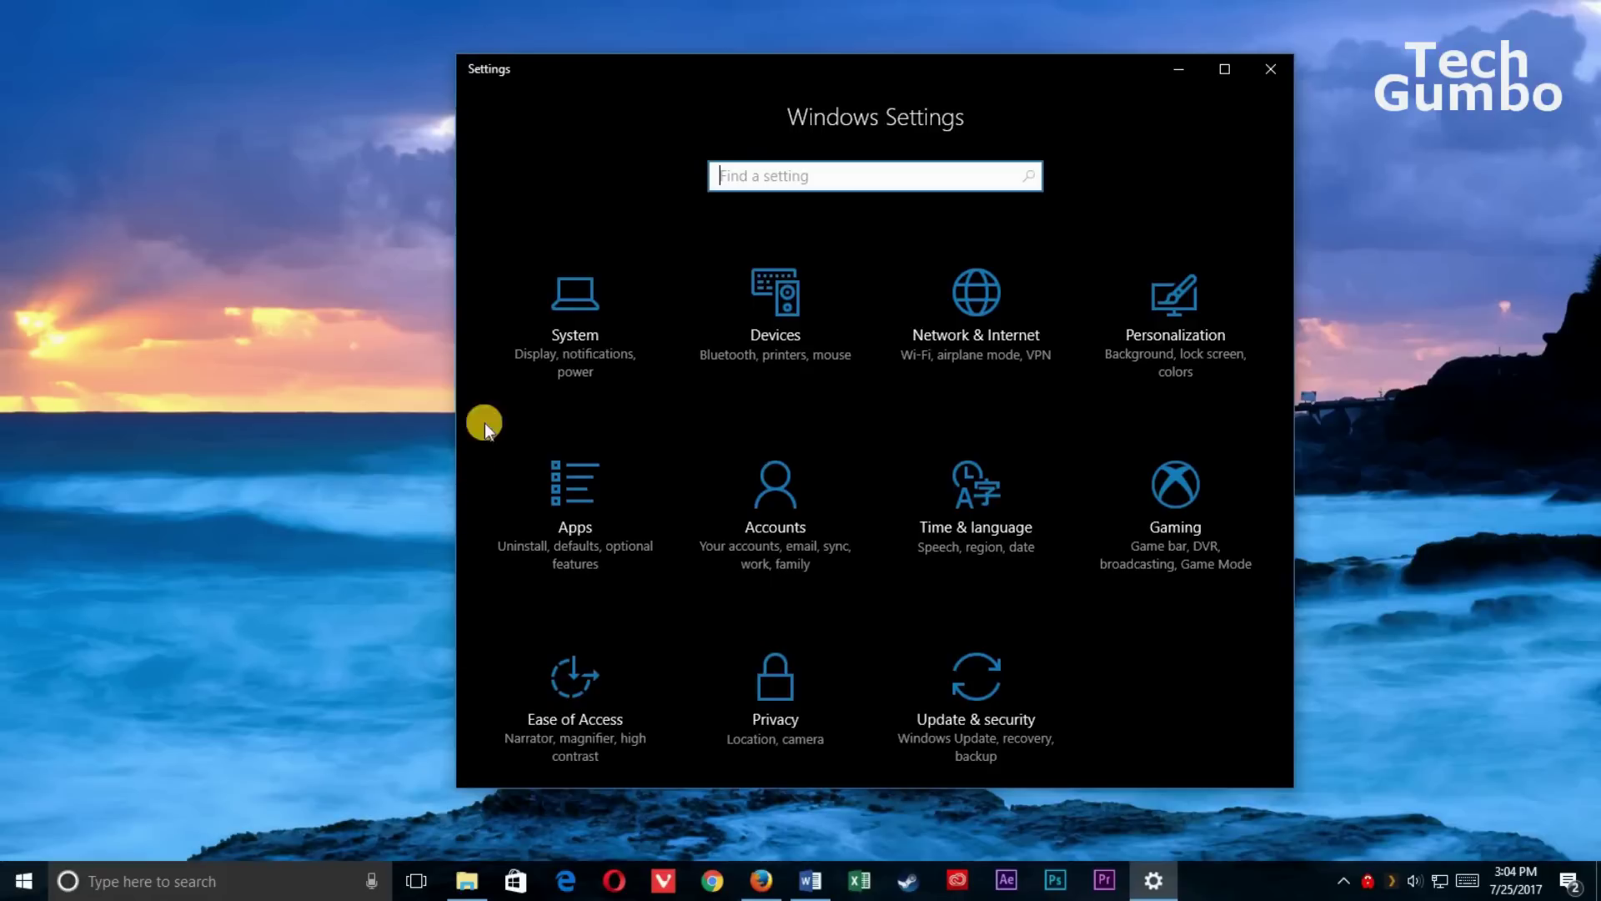
{"action": "left_click", "coordinate": [585, 502]}
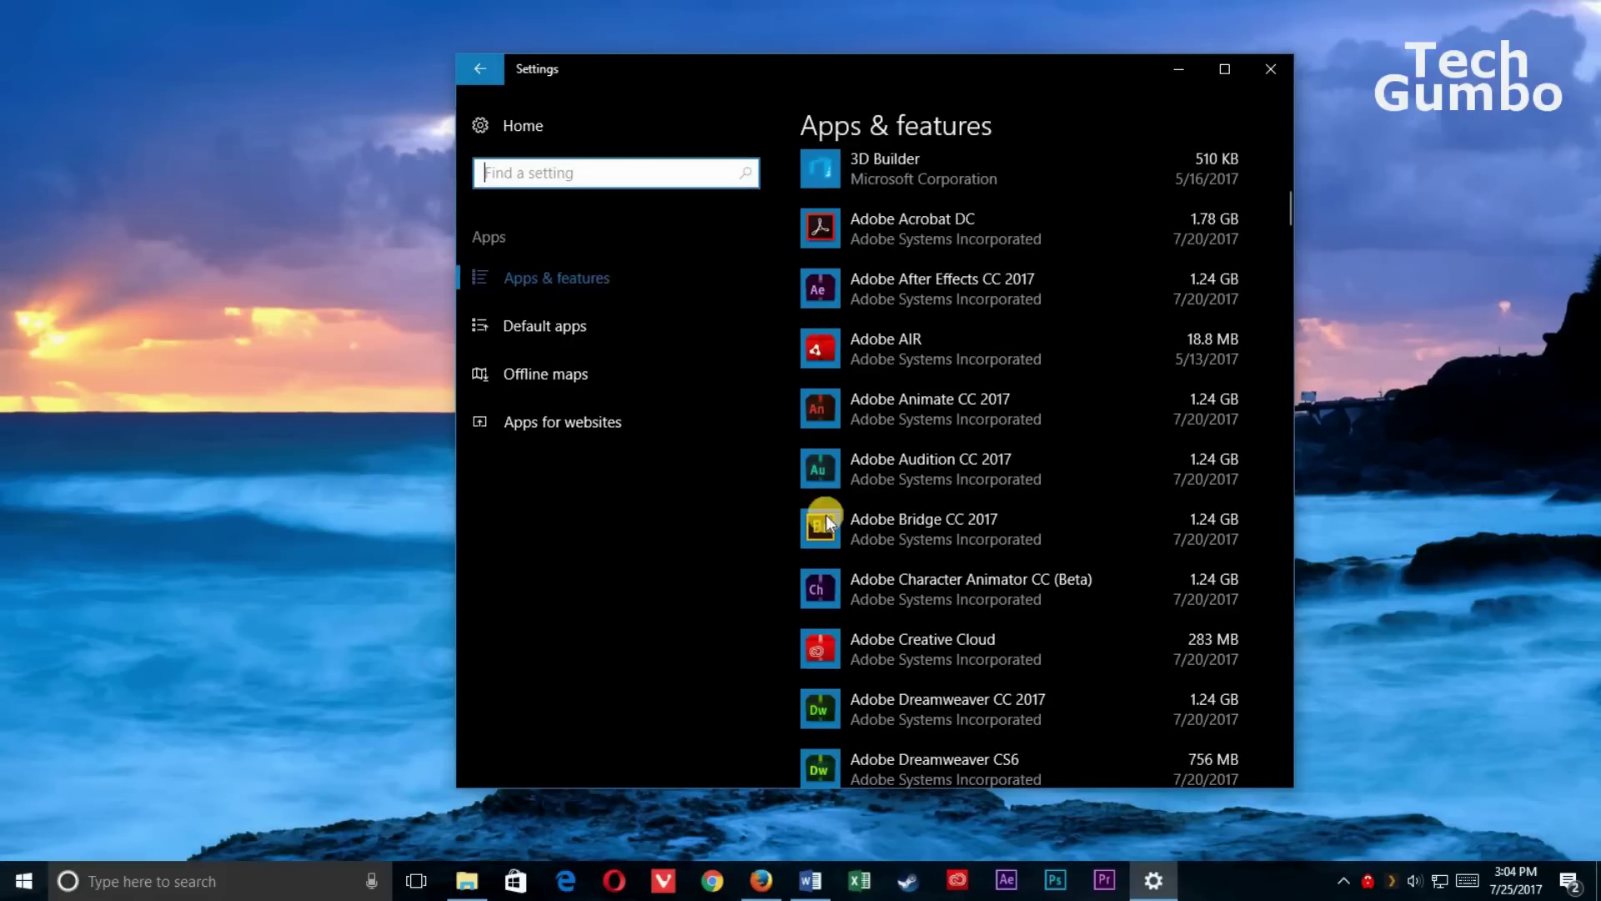
{"action": "scroll", "coordinate": [1098, 540], "scroll_direction": "down", "scroll_amount": 15}
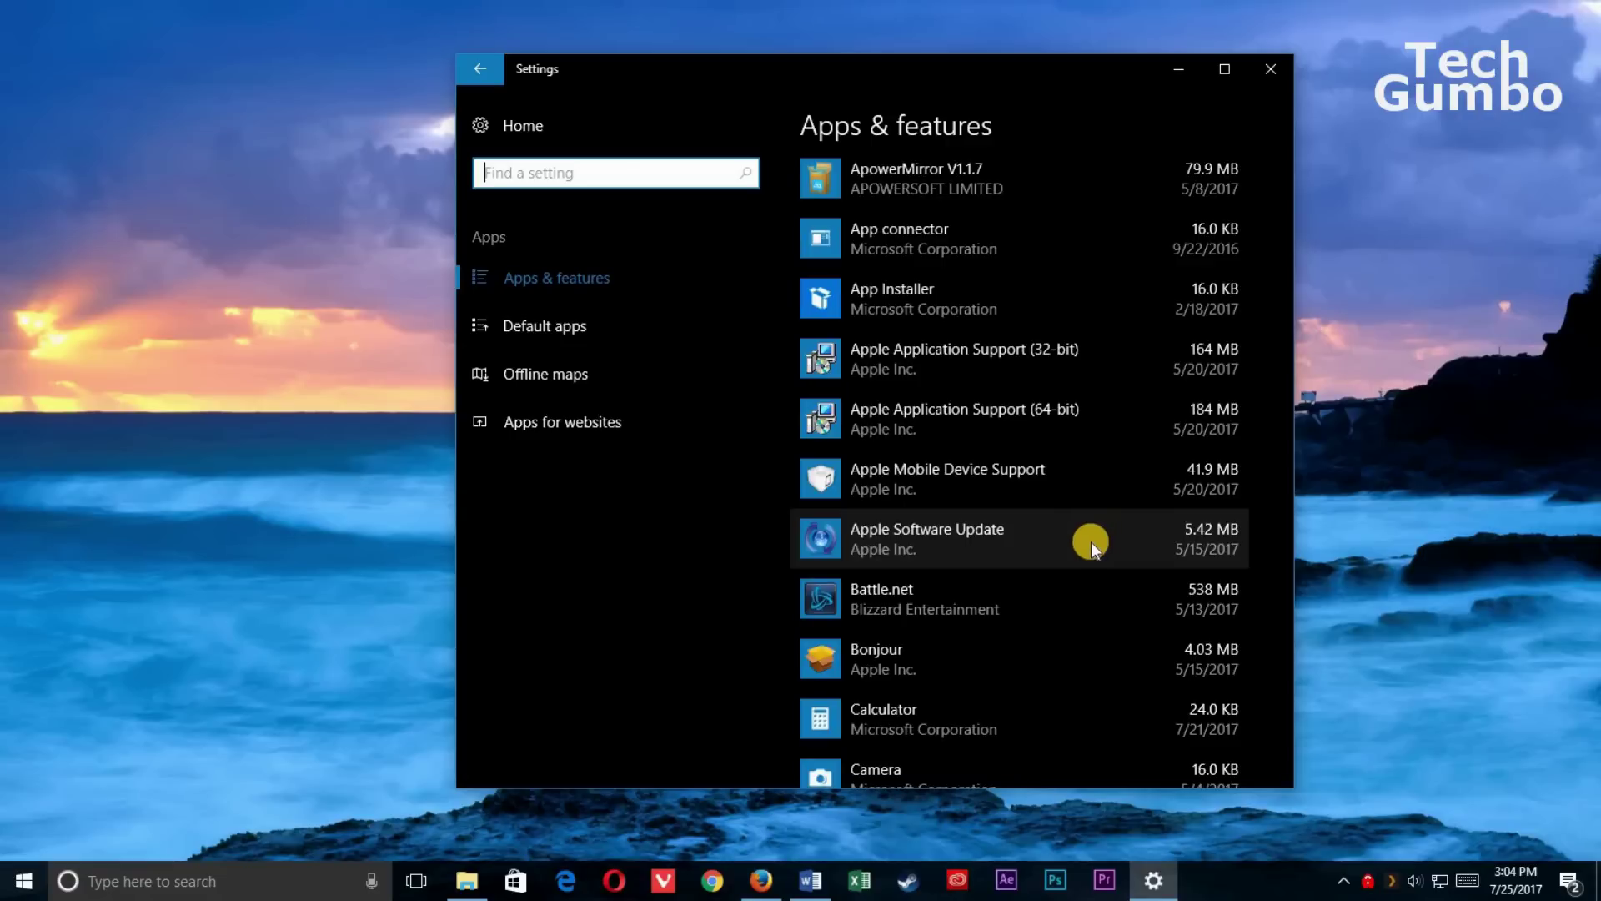
{"action": "left_click", "coordinate": [902, 538]}
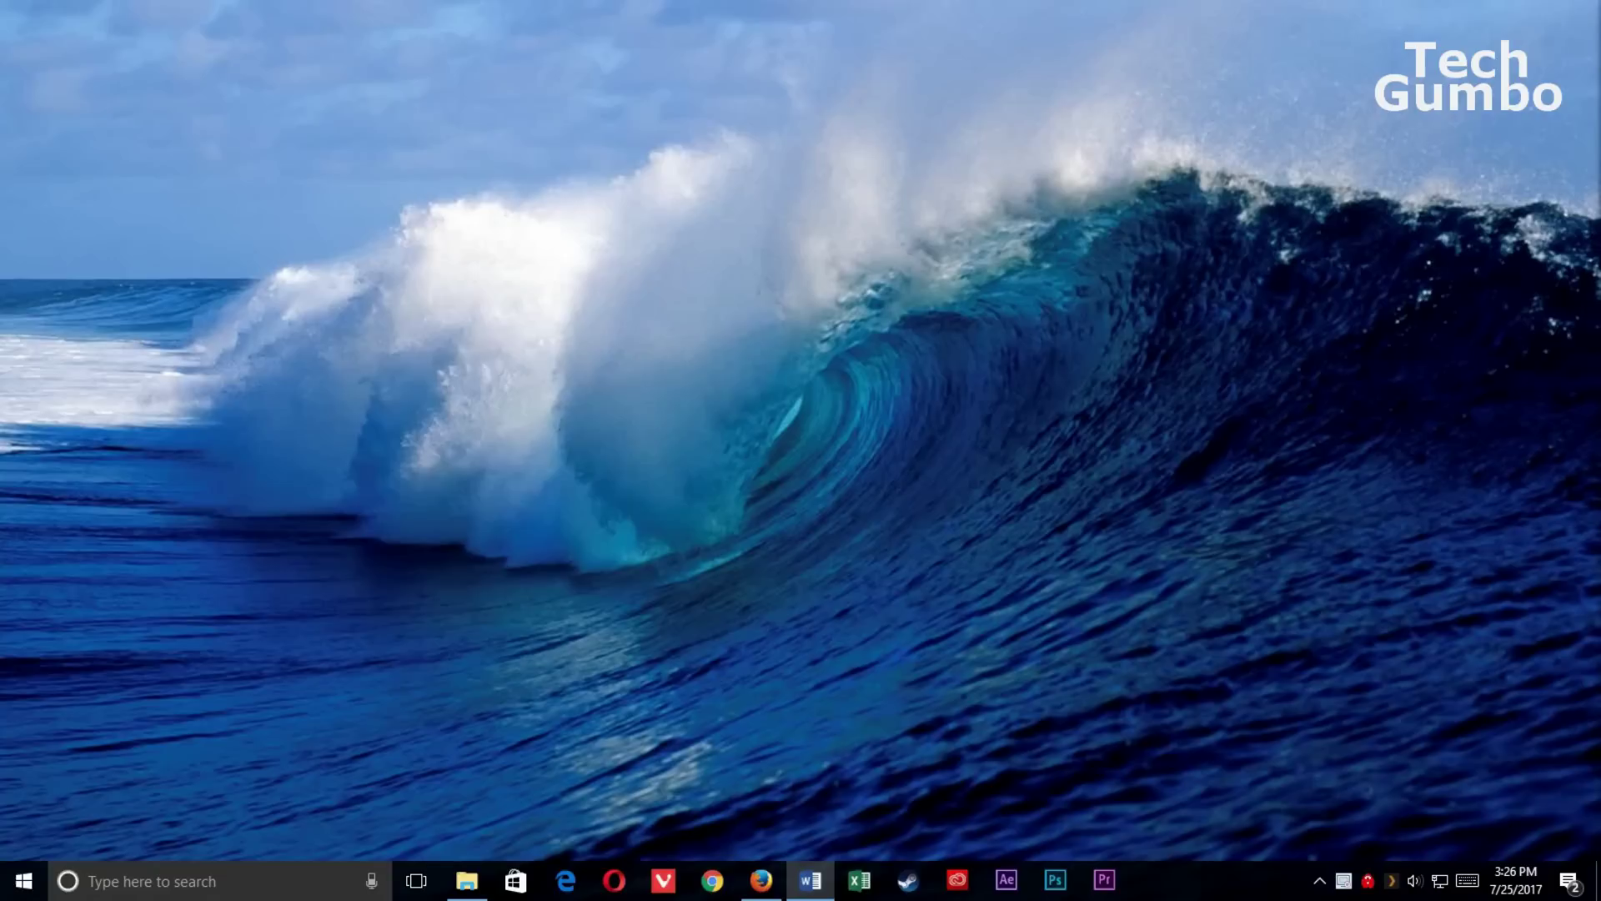
Step: Disable iTunesHelper on Task Manager's Startup tab
{"action": "right_click", "coordinate": [1215, 882]}
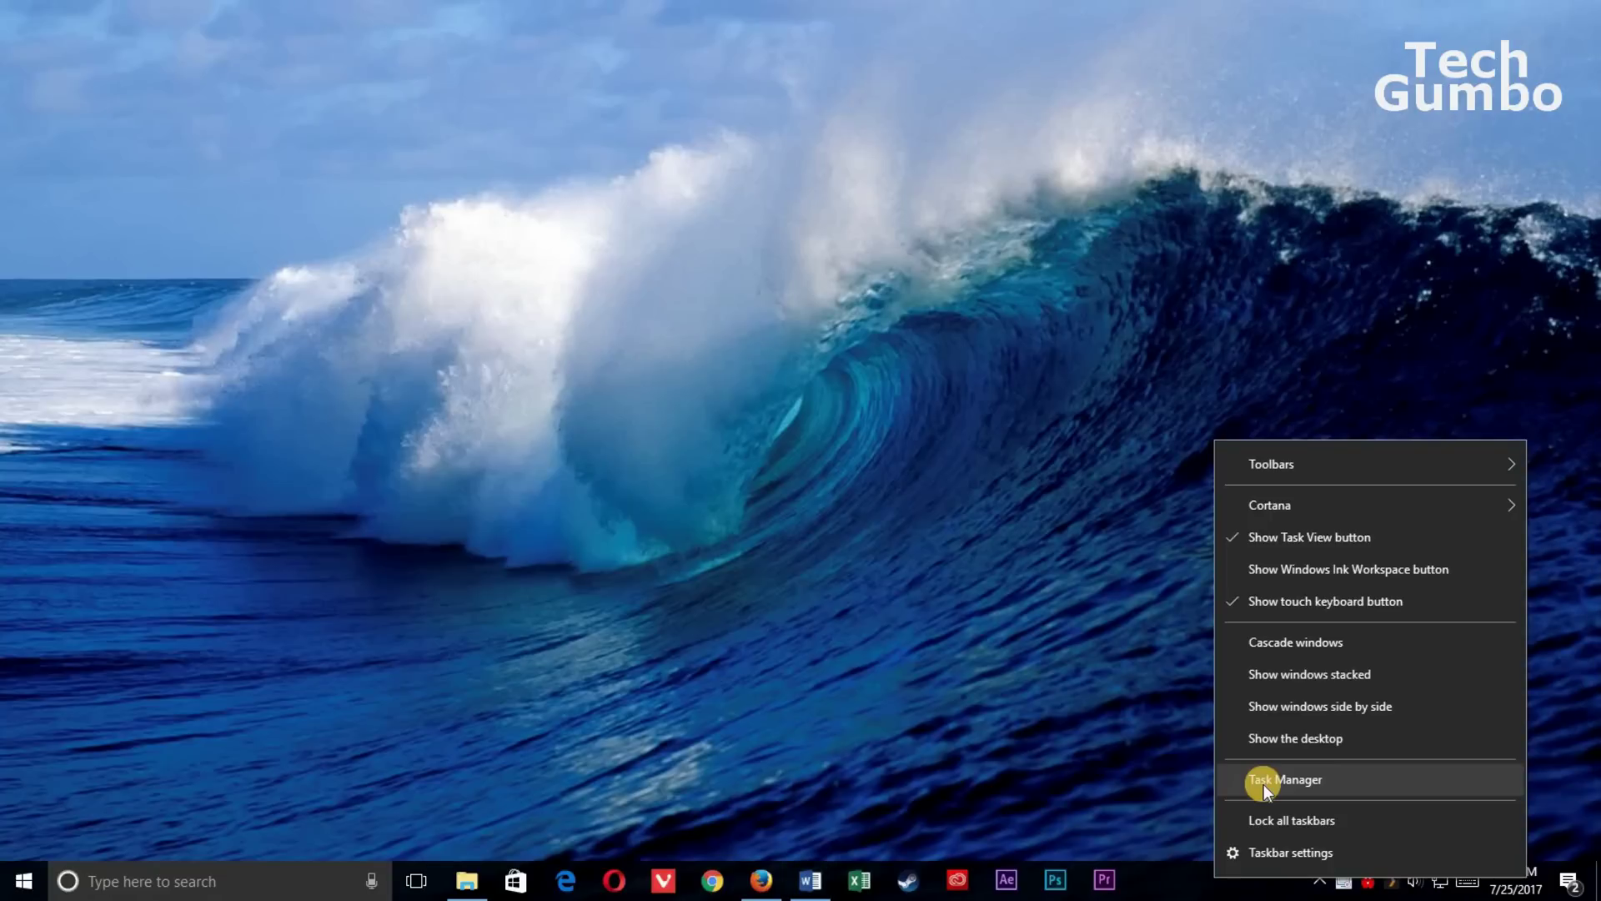
{"action": "left_click", "coordinate": [1264, 784]}
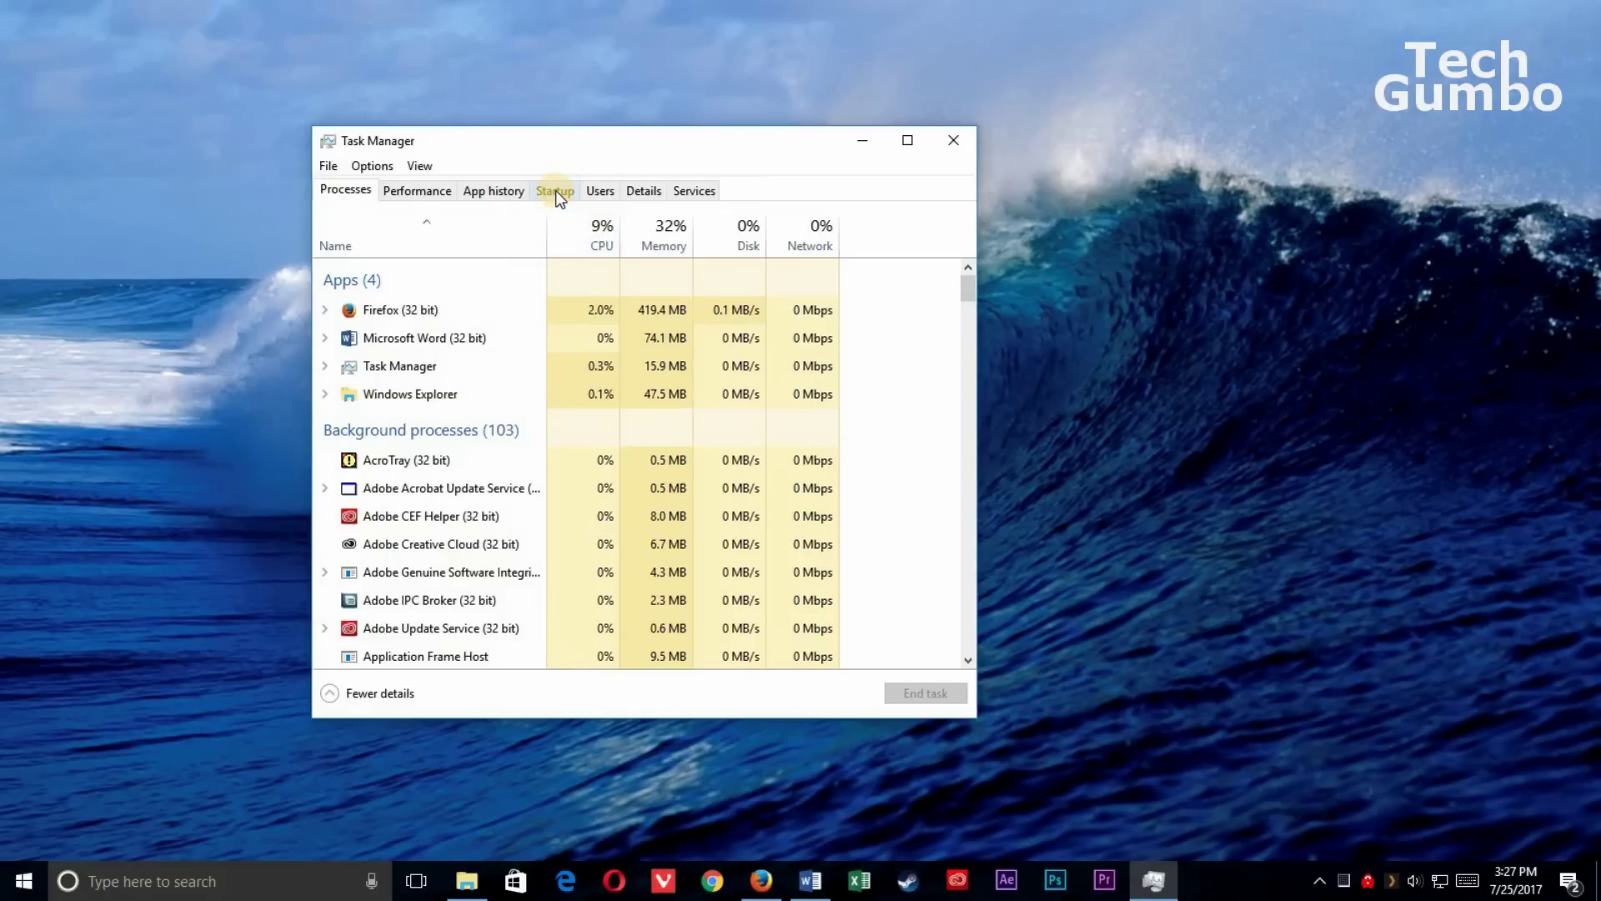
{"action": "left_click", "coordinate": [555, 190]}
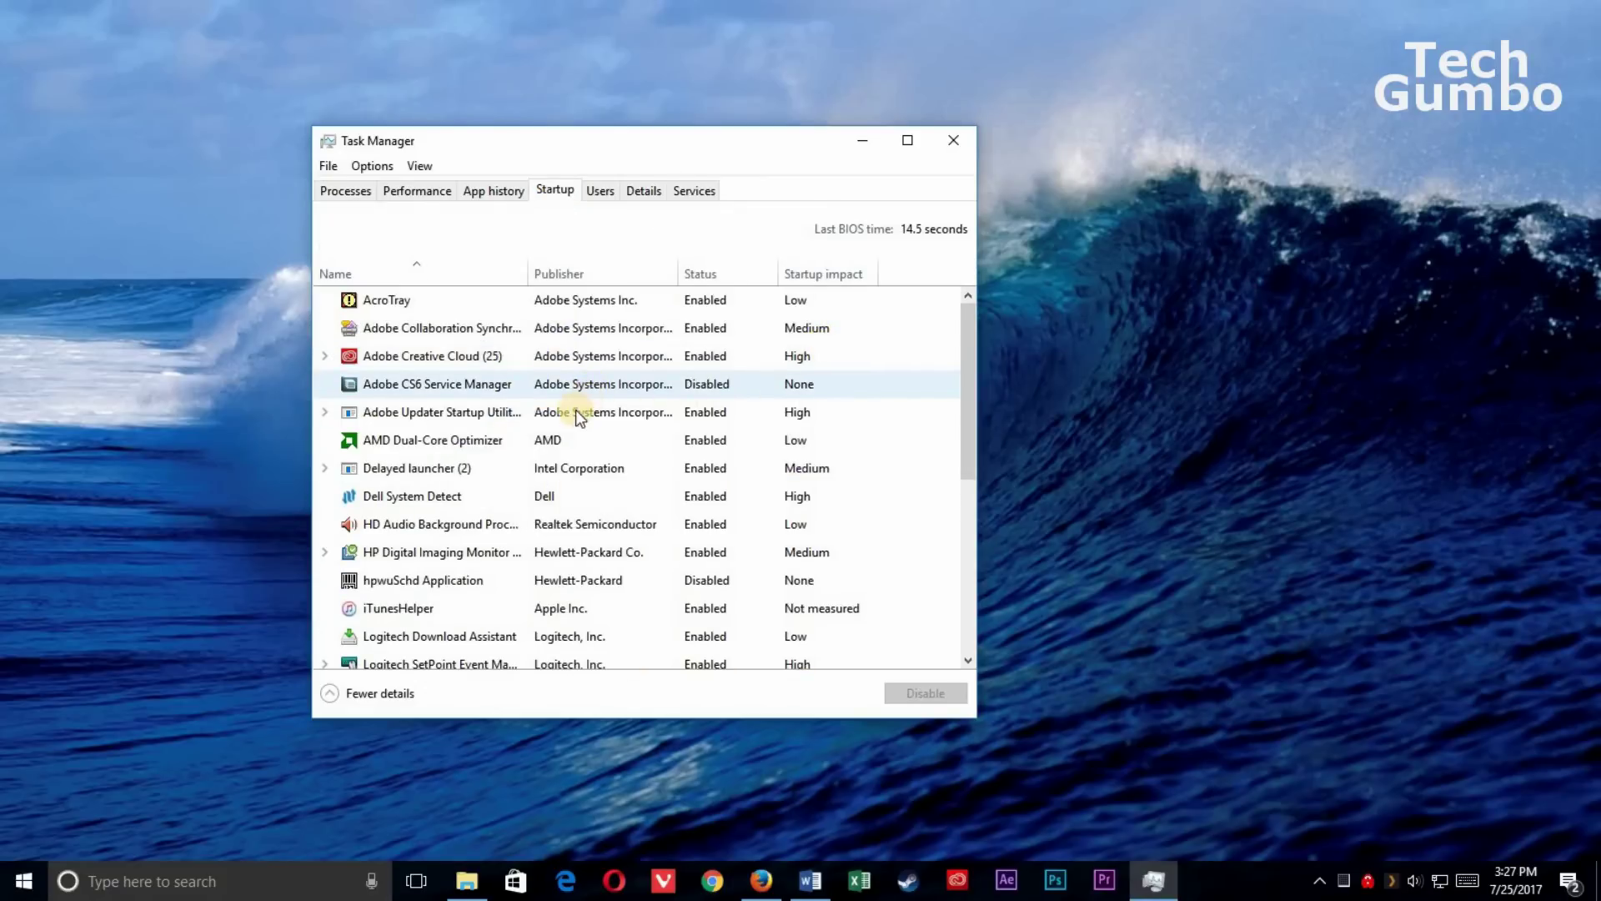
{"action": "right_click", "coordinate": [425, 612]}
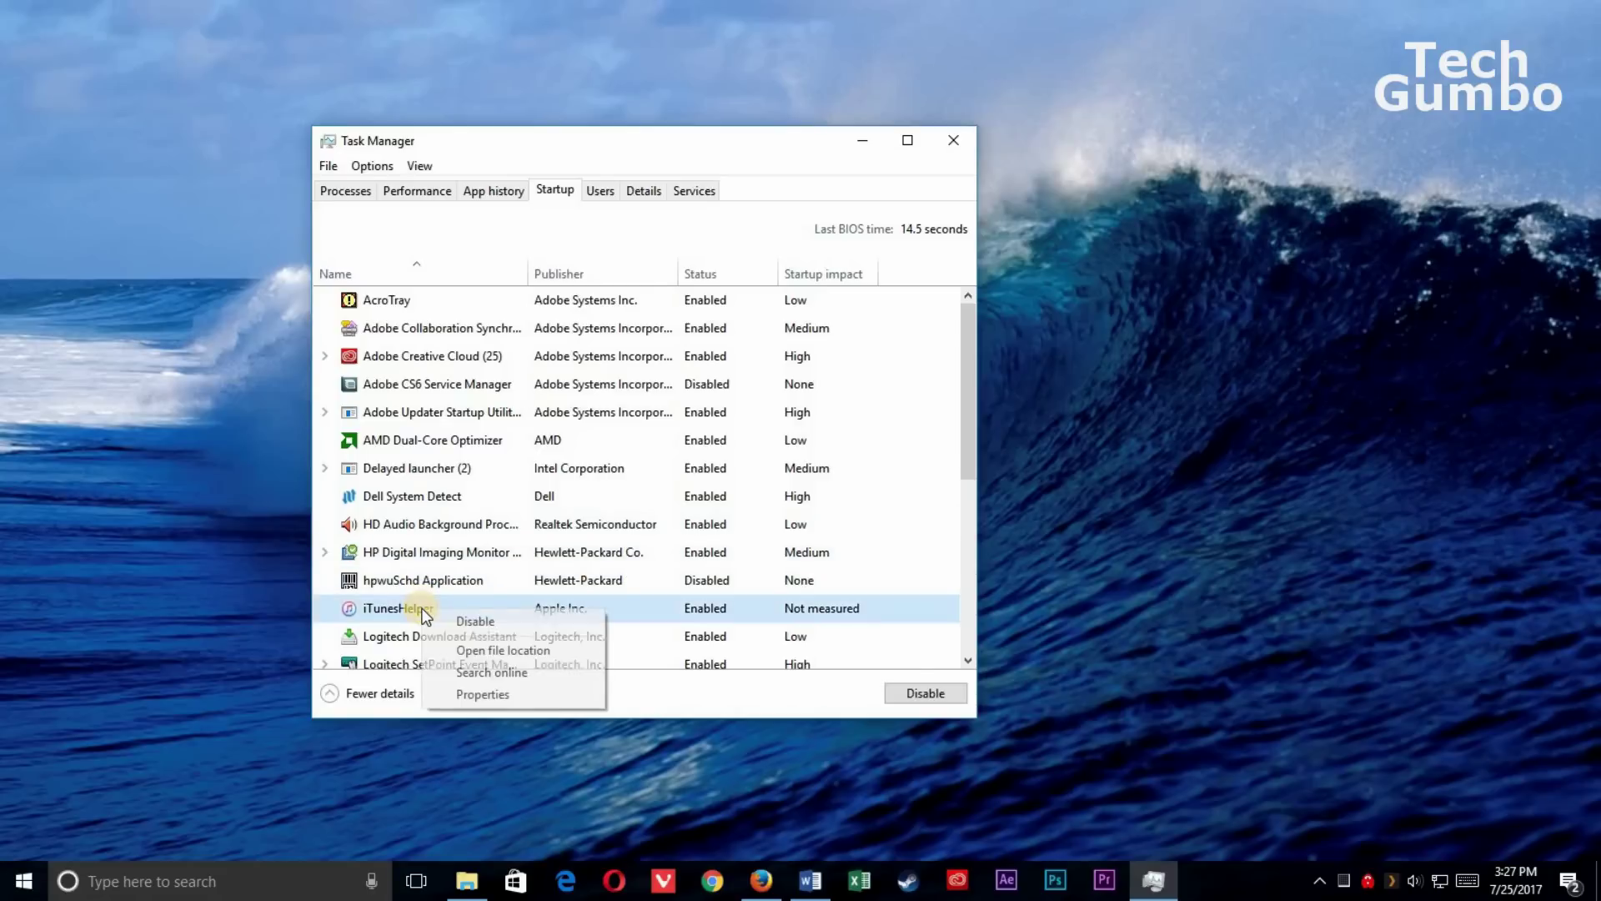
{"action": "left_click", "coordinate": [463, 626]}
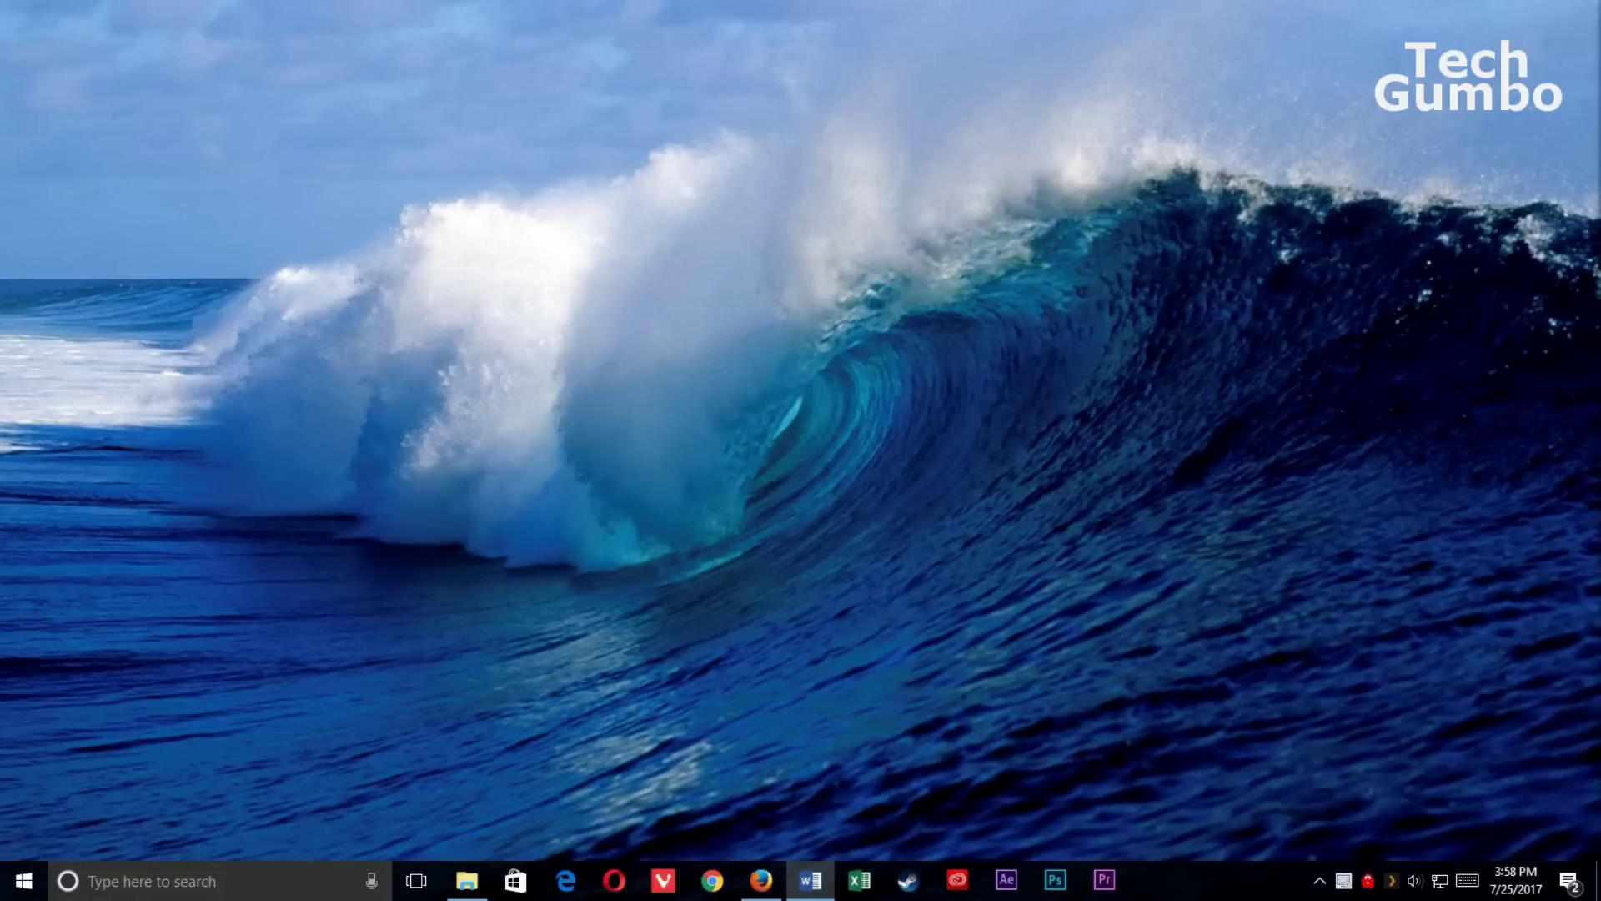
Step: Set Power & sleep to screen off after 15 minutes and sleep Never, and open Additional power settings
{"action": "left_click", "coordinate": [23, 883]}
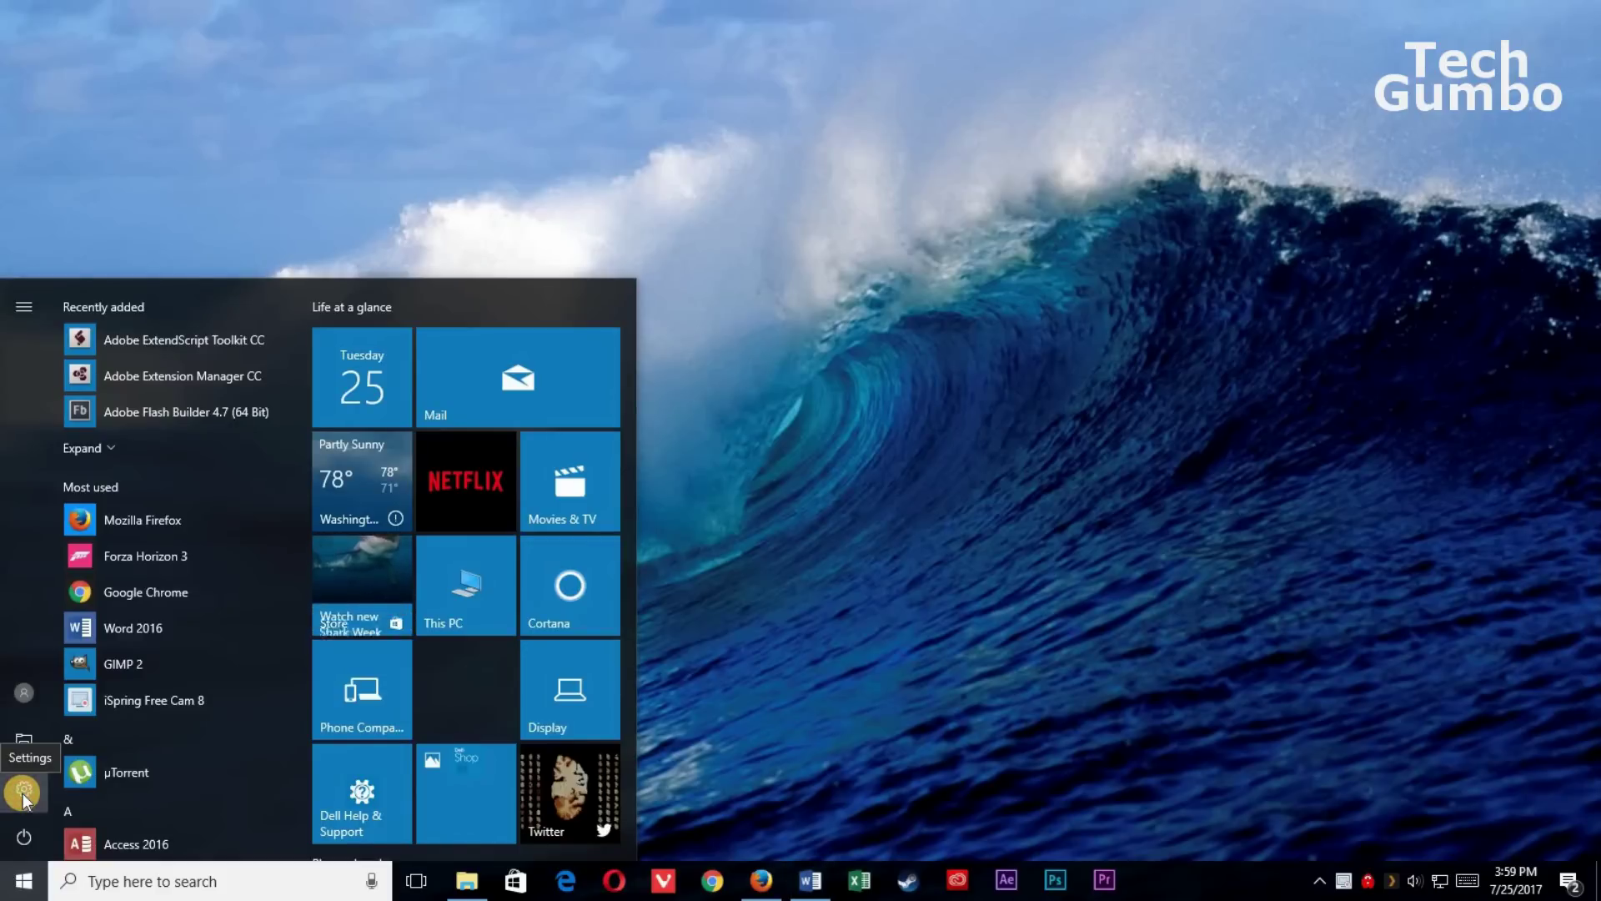
{"action": "left_click", "coordinate": [24, 791]}
{"action": "left_click", "coordinate": [583, 312]}
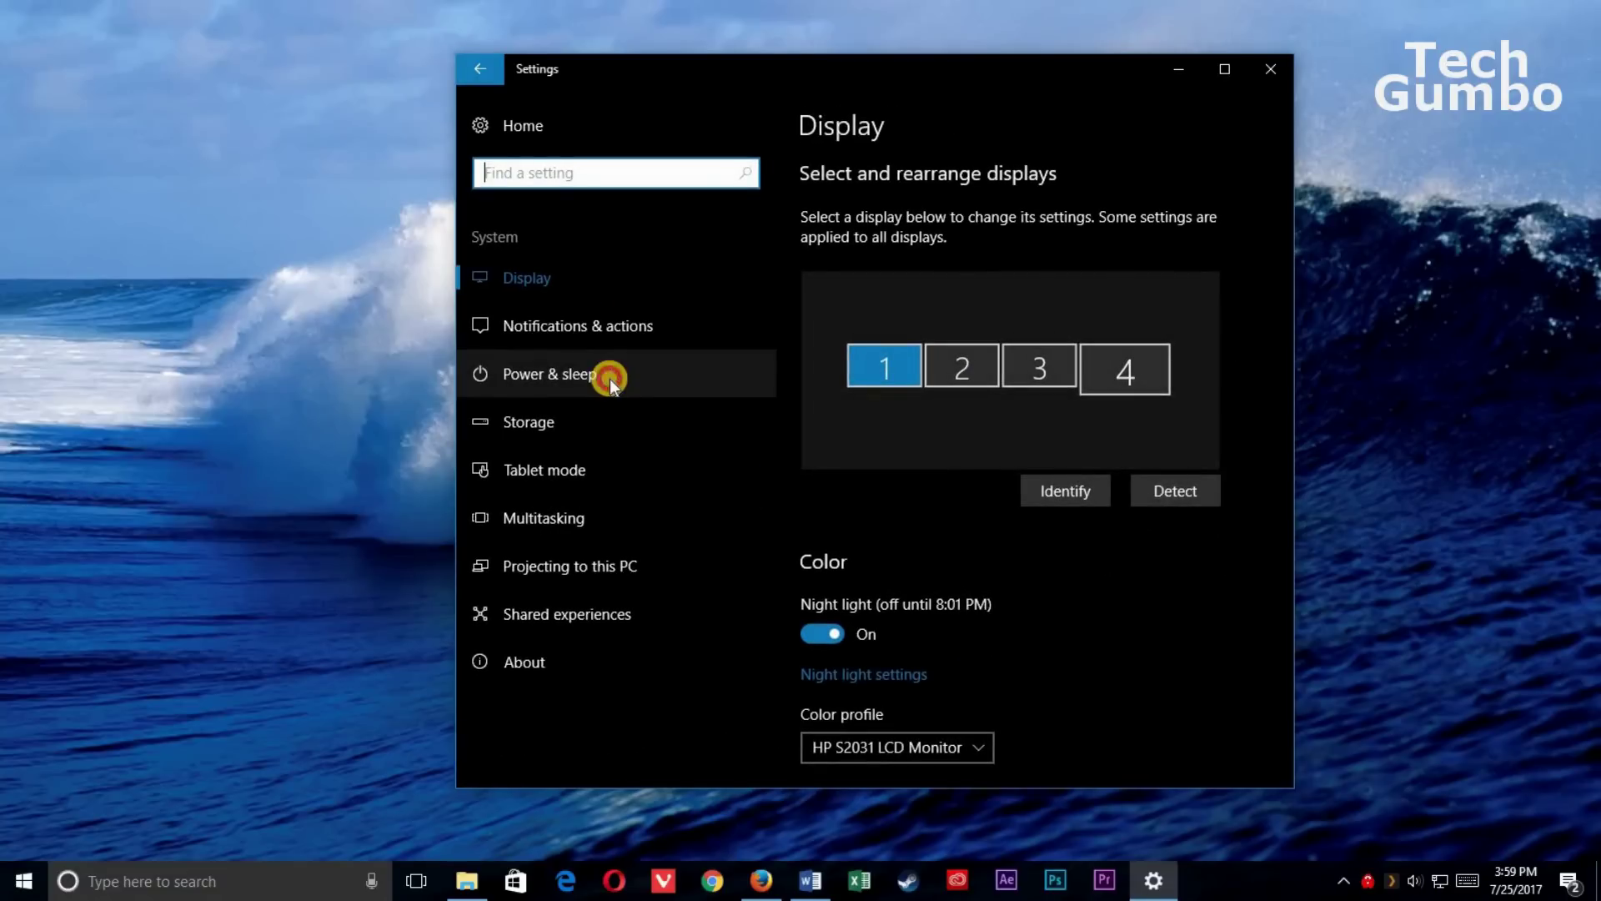
{"action": "left_click", "coordinate": [609, 379]}
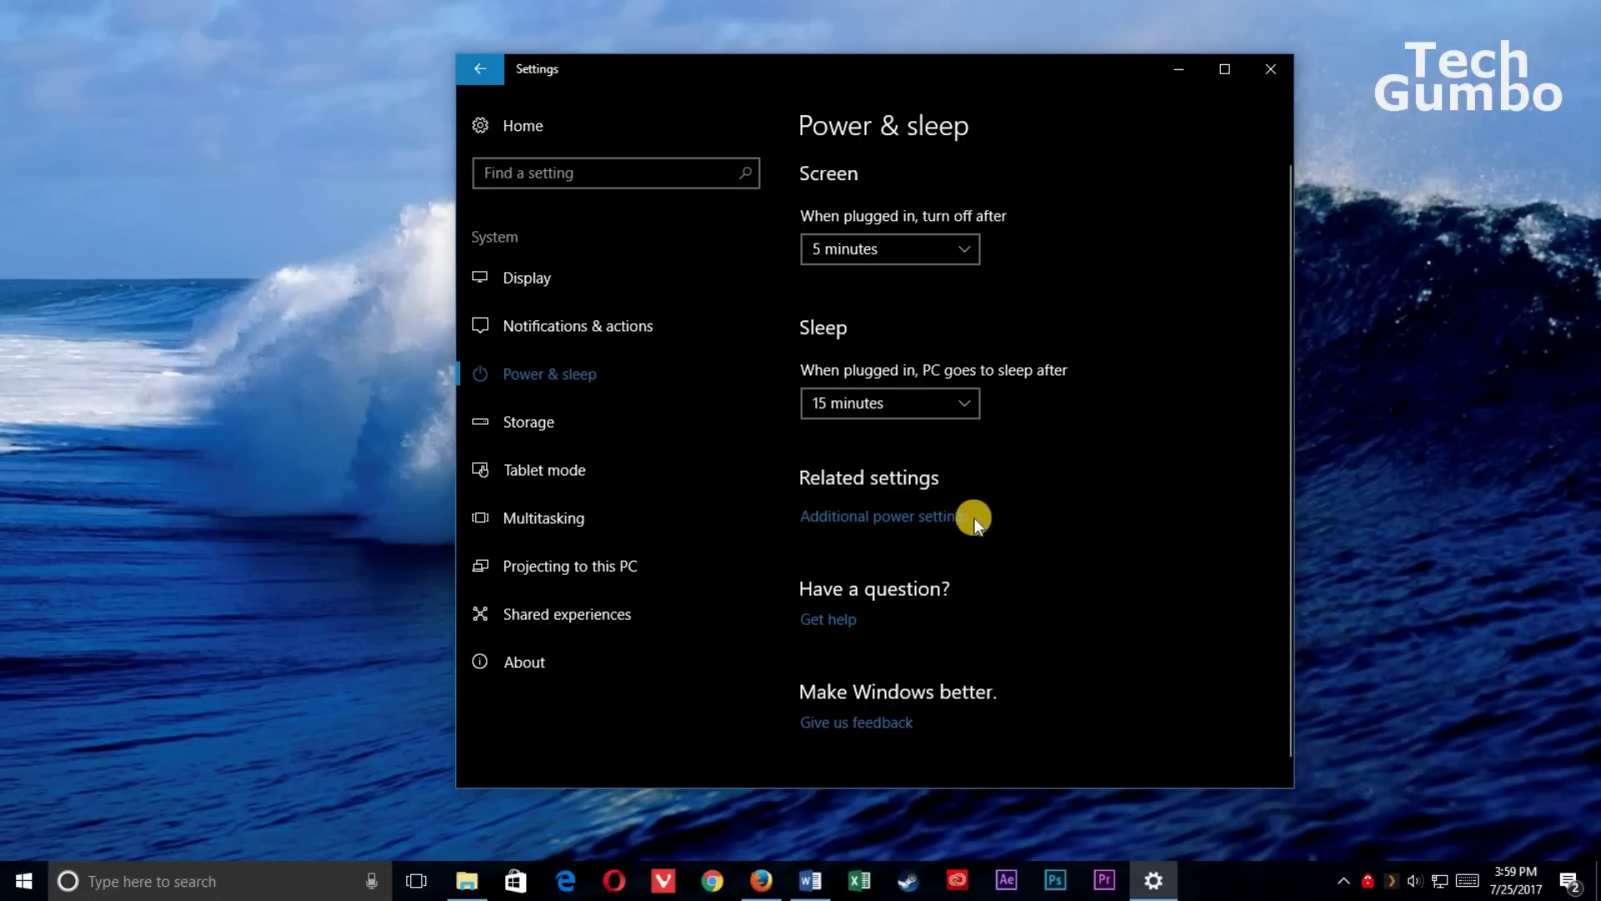
{"action": "left_click", "coordinate": [932, 513]}
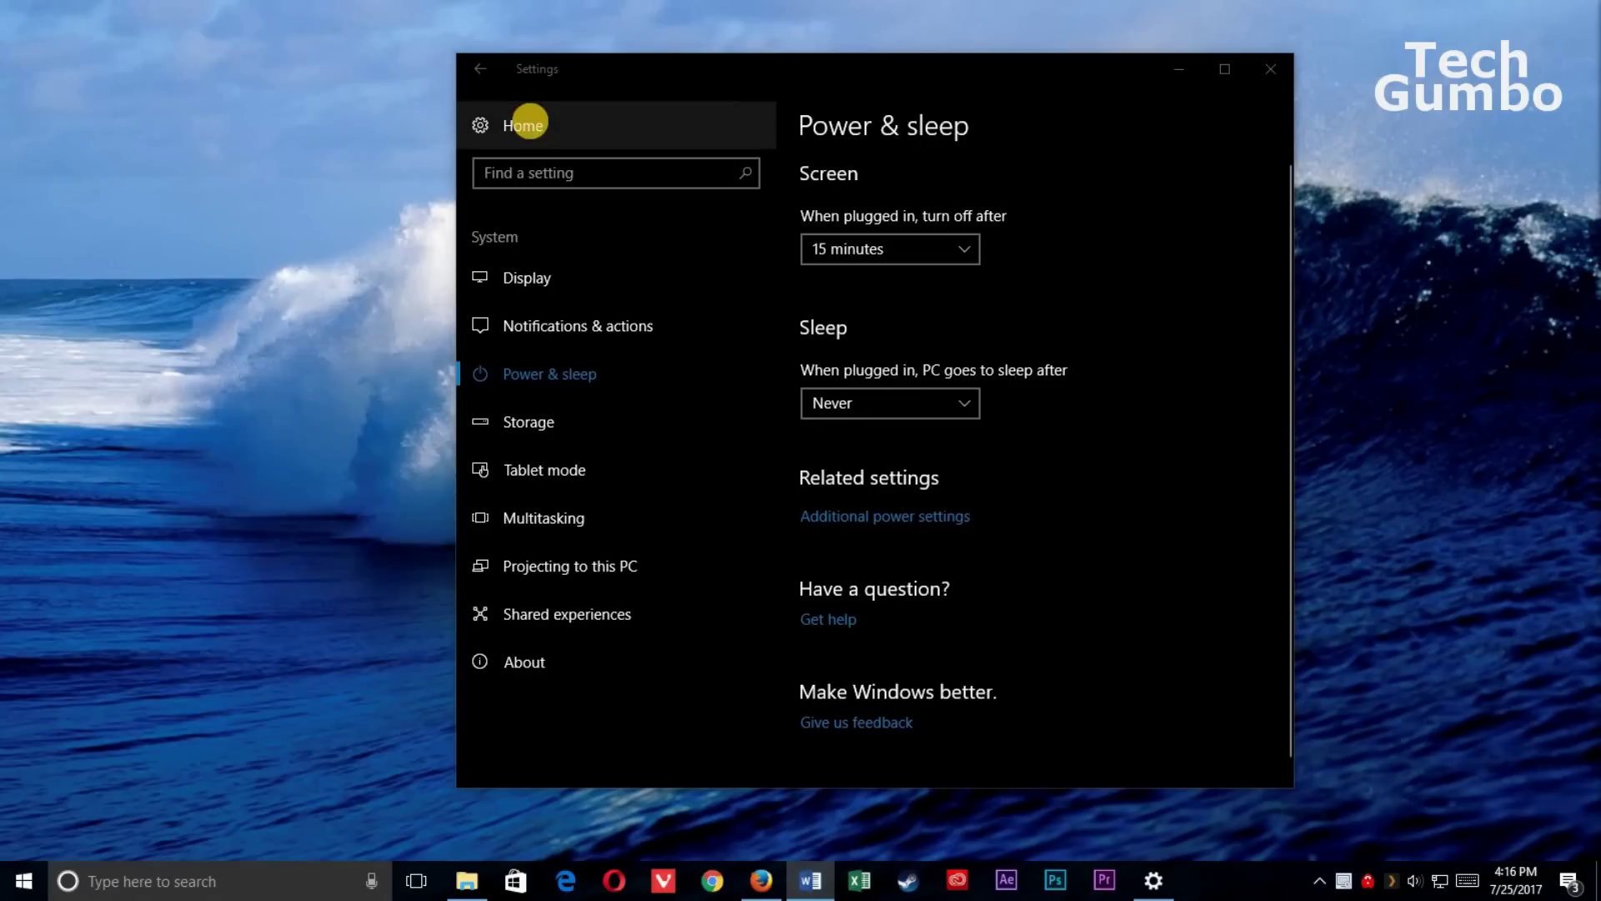
Step: Show the Personalization > Colors page down to the Transparency effects setting
{"action": "left_click", "coordinate": [531, 125]}
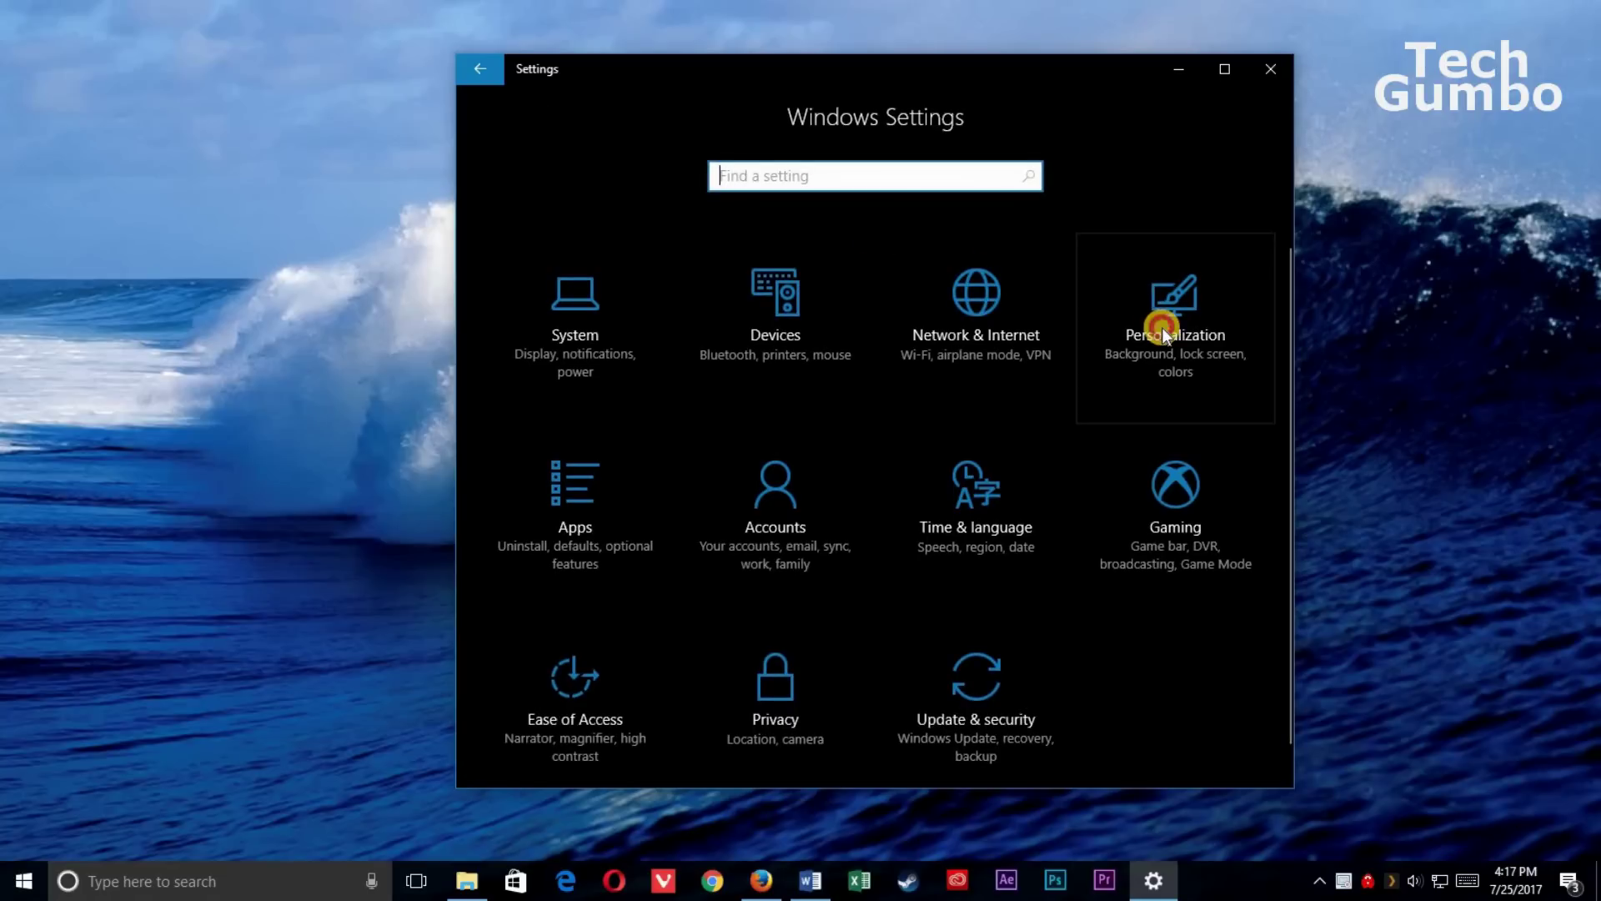
{"action": "left_click", "coordinate": [1163, 327]}
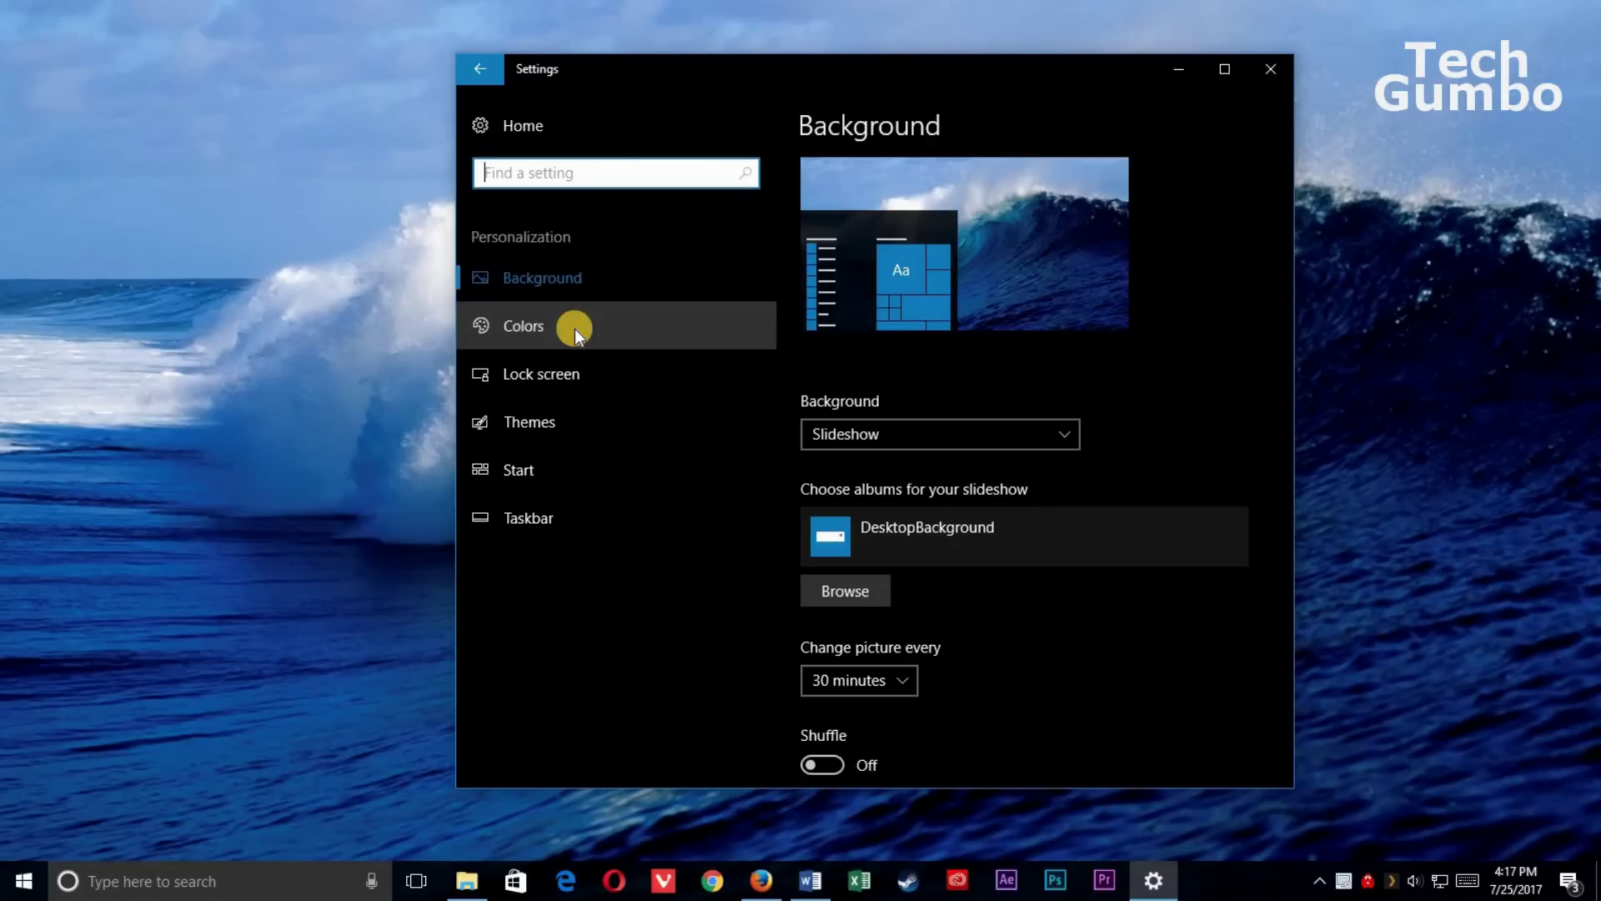
{"action": "left_click", "coordinate": [574, 328]}
{"action": "scroll", "coordinate": [1250, 494], "scroll_direction": "down", "scroll_amount": 5}
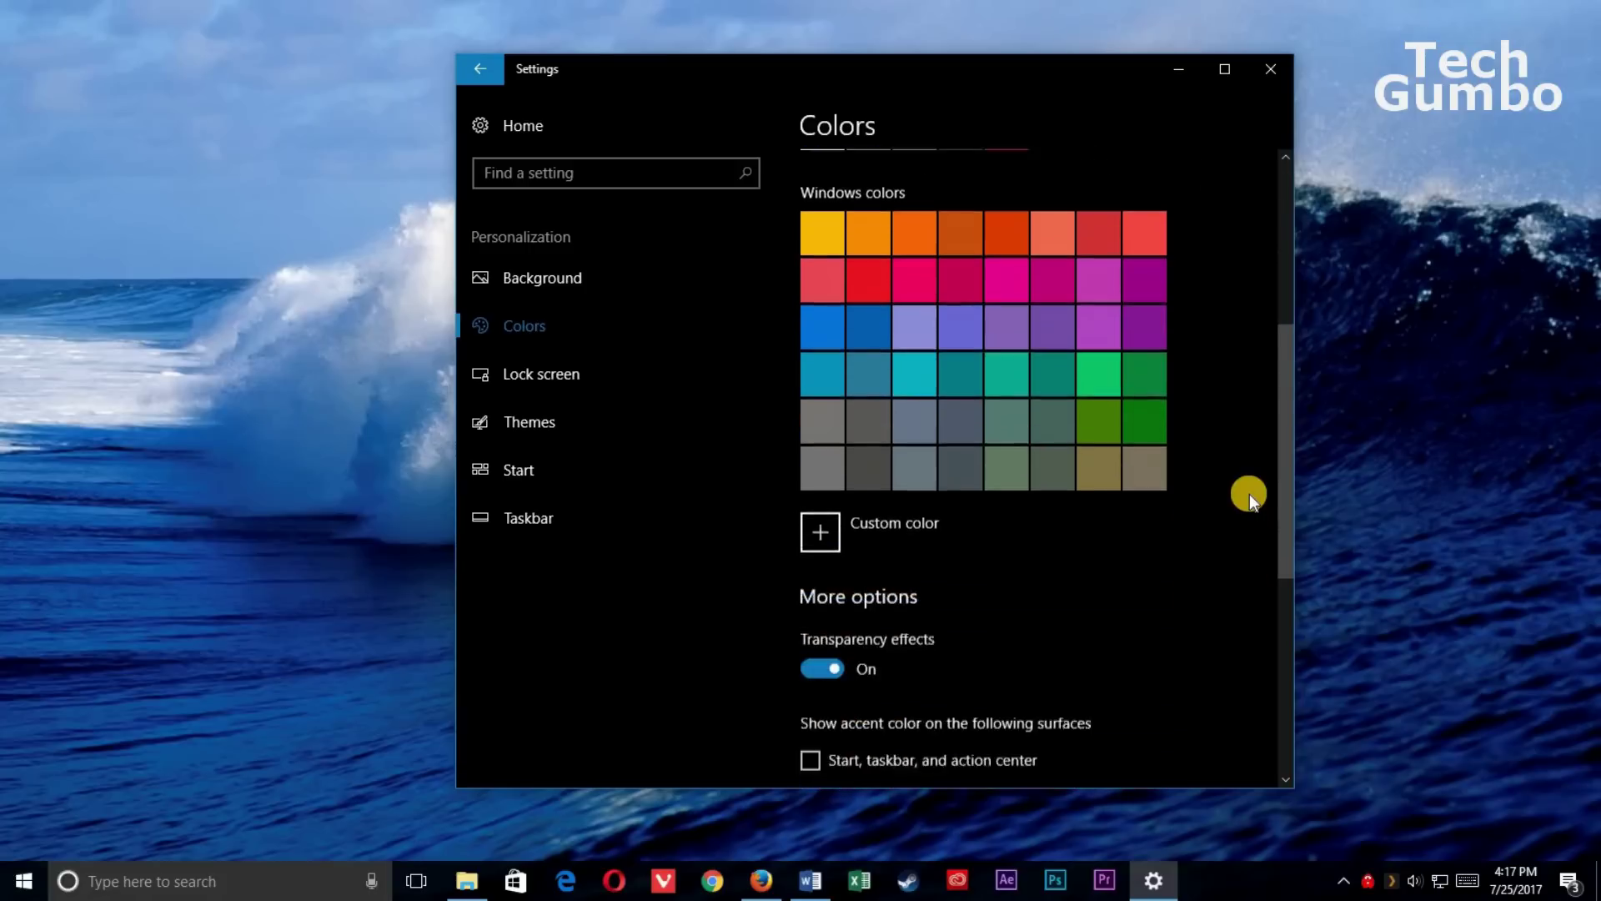
{"action": "scroll", "coordinate": [1249, 493], "scroll_direction": "down", "scroll_amount": 1}
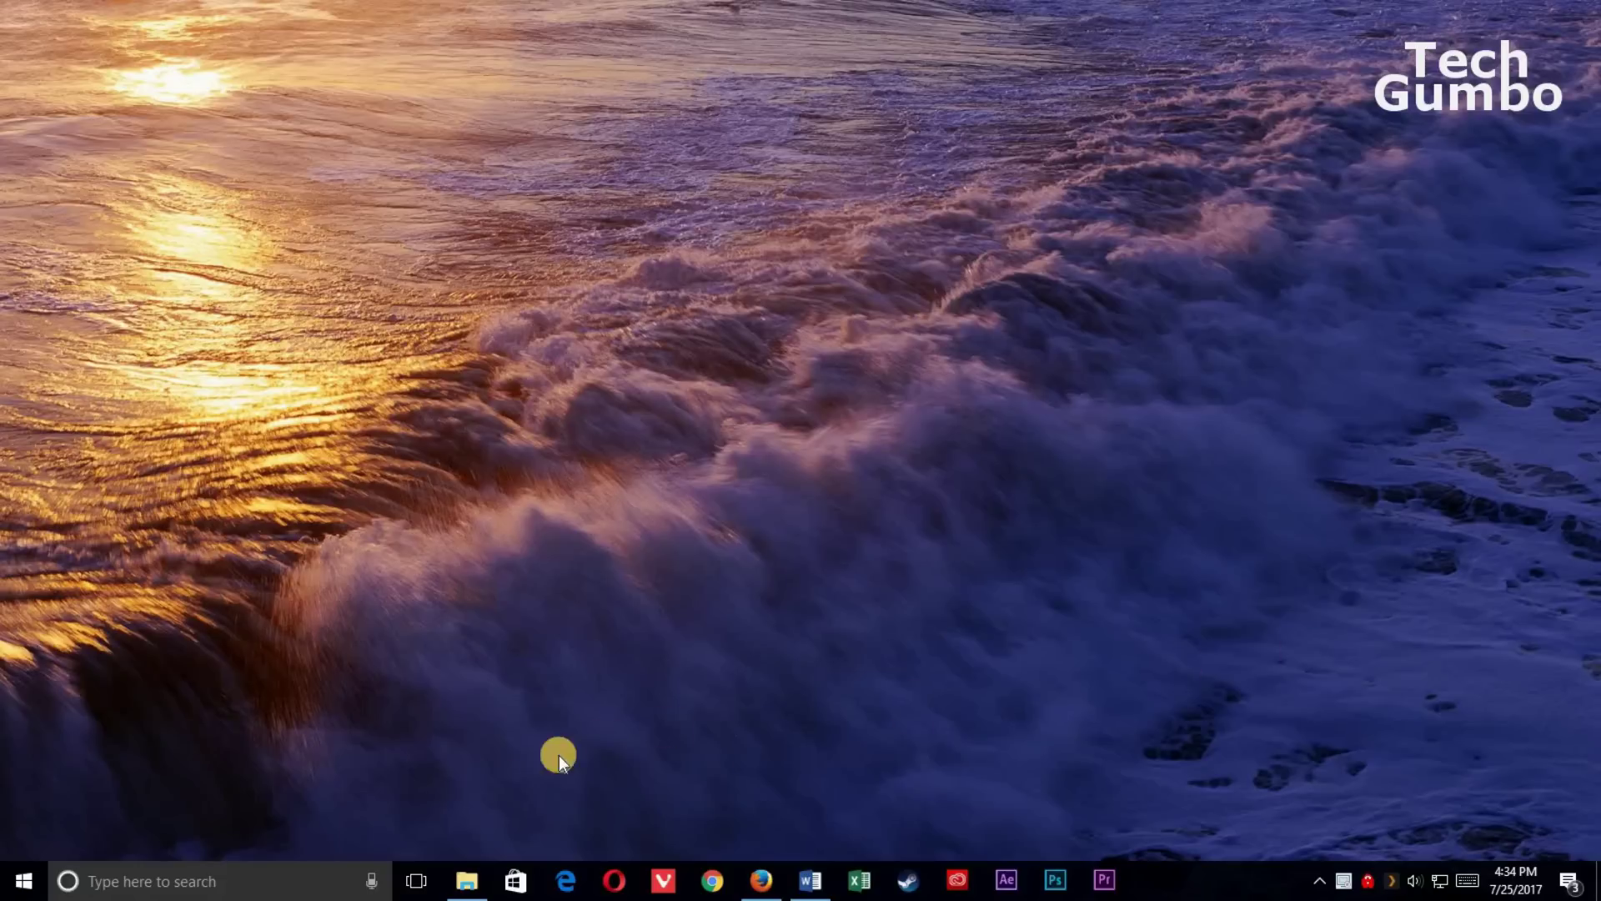
Step: Open Control Panel via a 'con' search and start the System Maintenance troubleshooter with its Advanced options
{"action": "left_click", "coordinate": [246, 880]}
{"action": "type", "text": "con"}
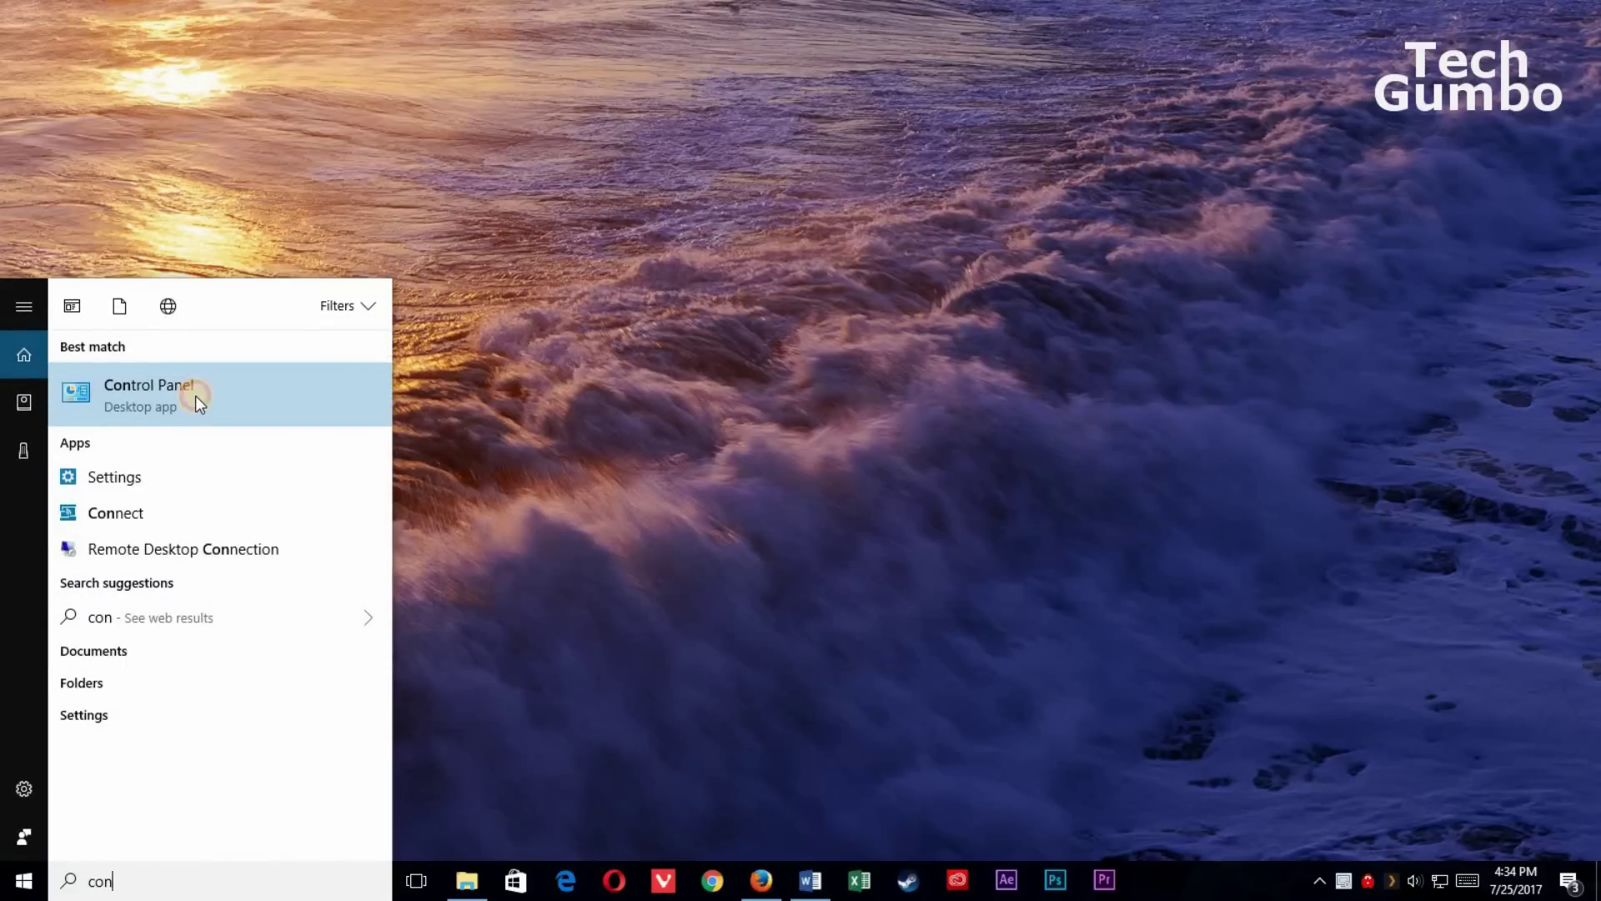
{"action": "left_click", "coordinate": [225, 397]}
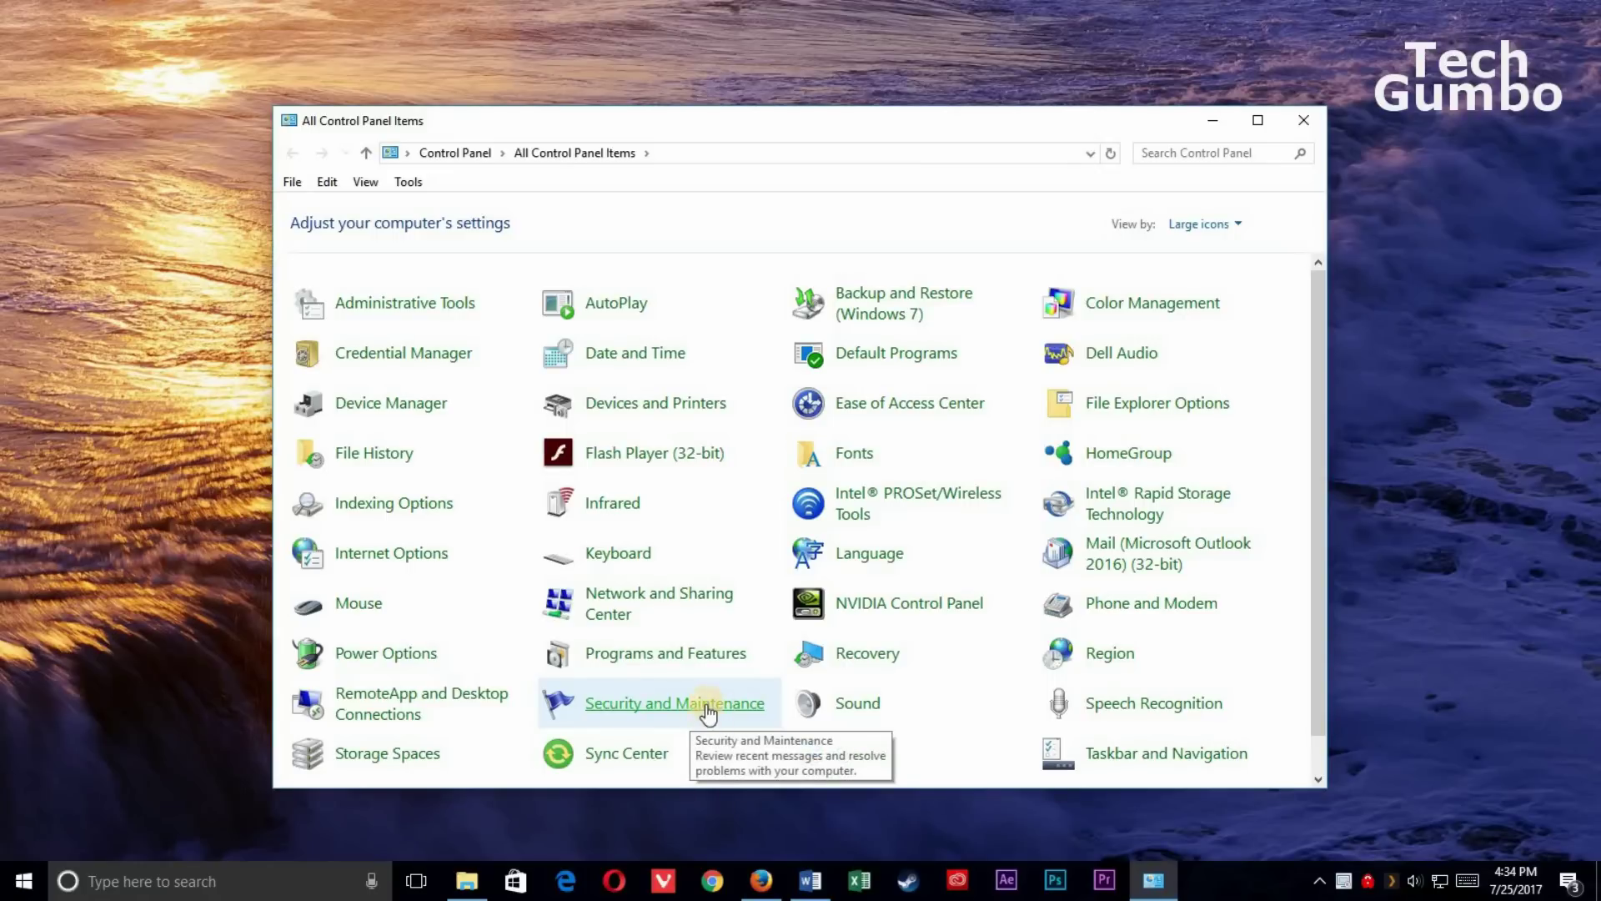
{"action": "left_click", "coordinate": [722, 711]}
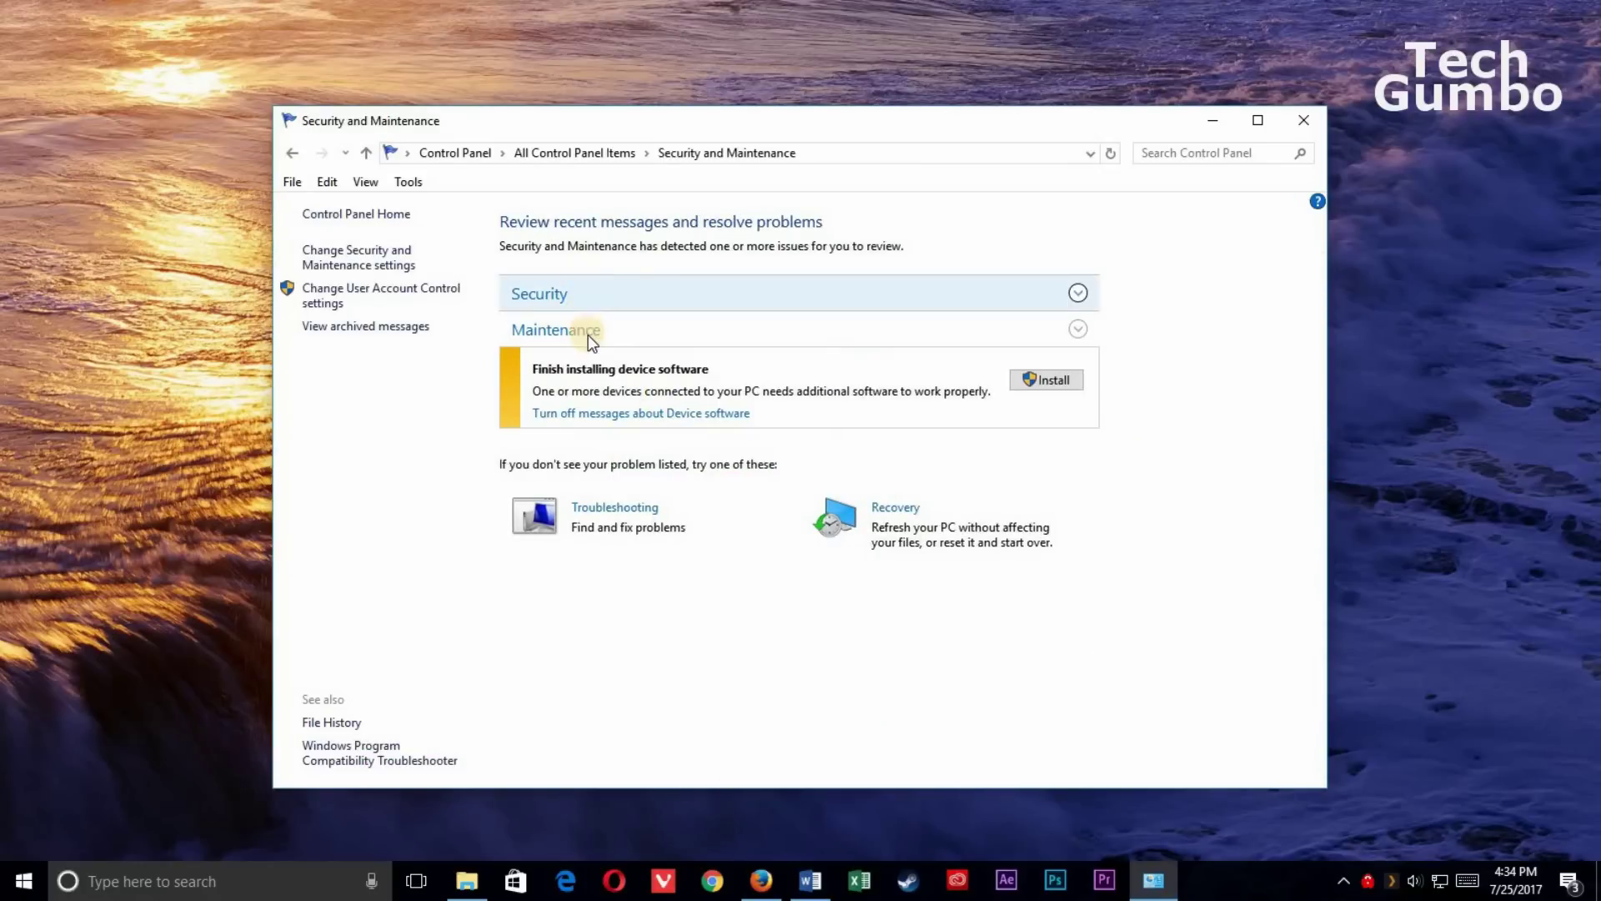
{"action": "left_click", "coordinate": [597, 509]}
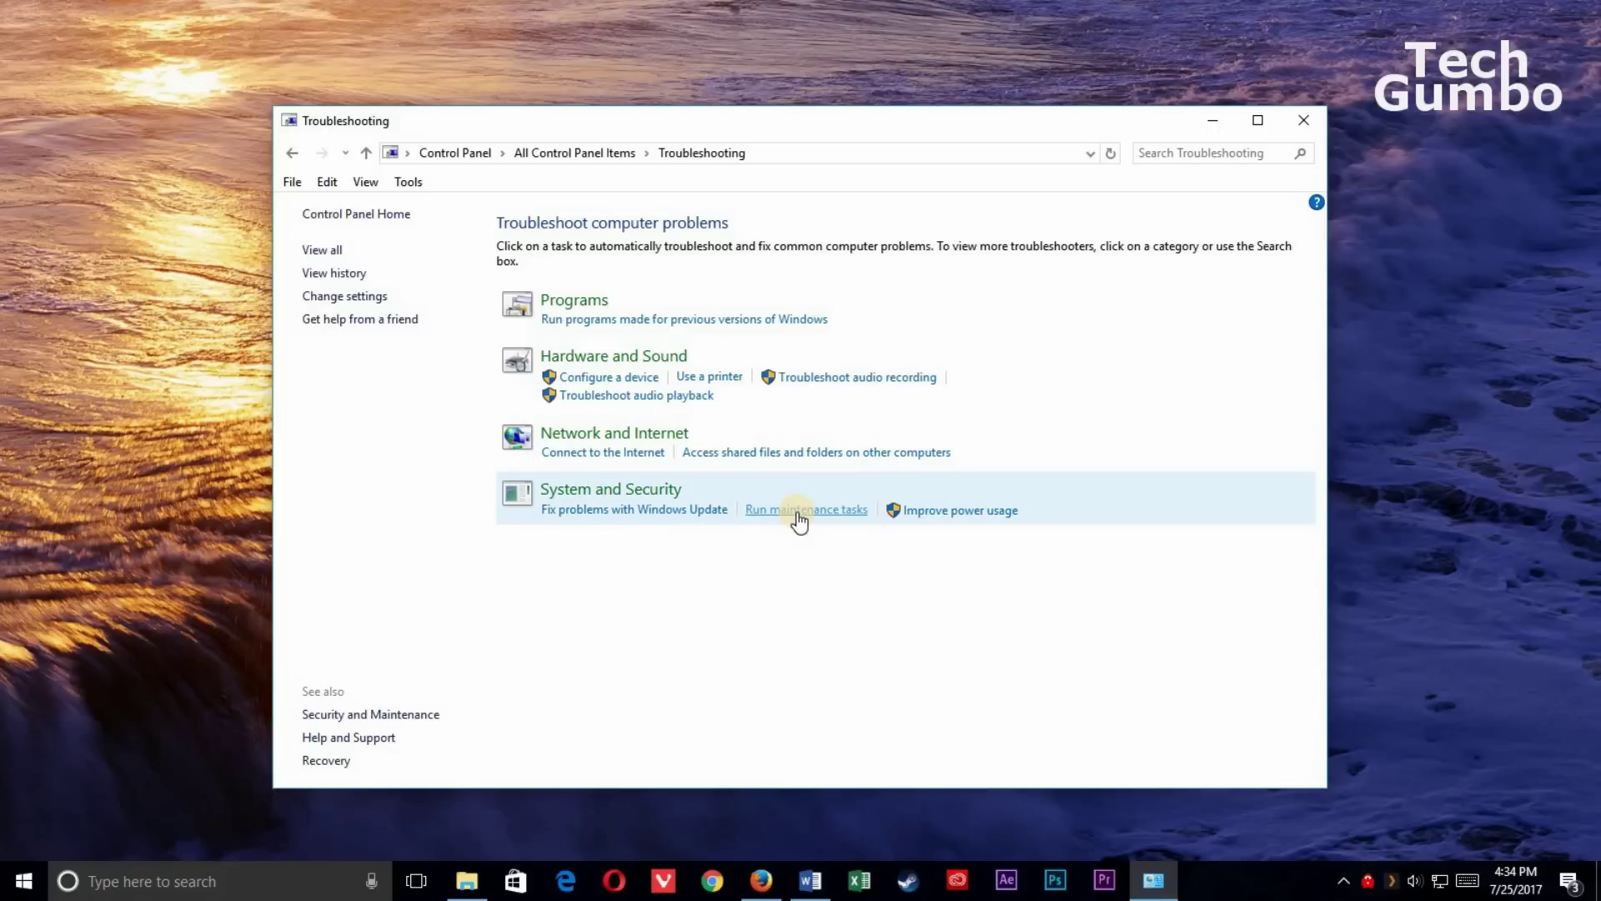
{"action": "left_click", "coordinate": [798, 510]}
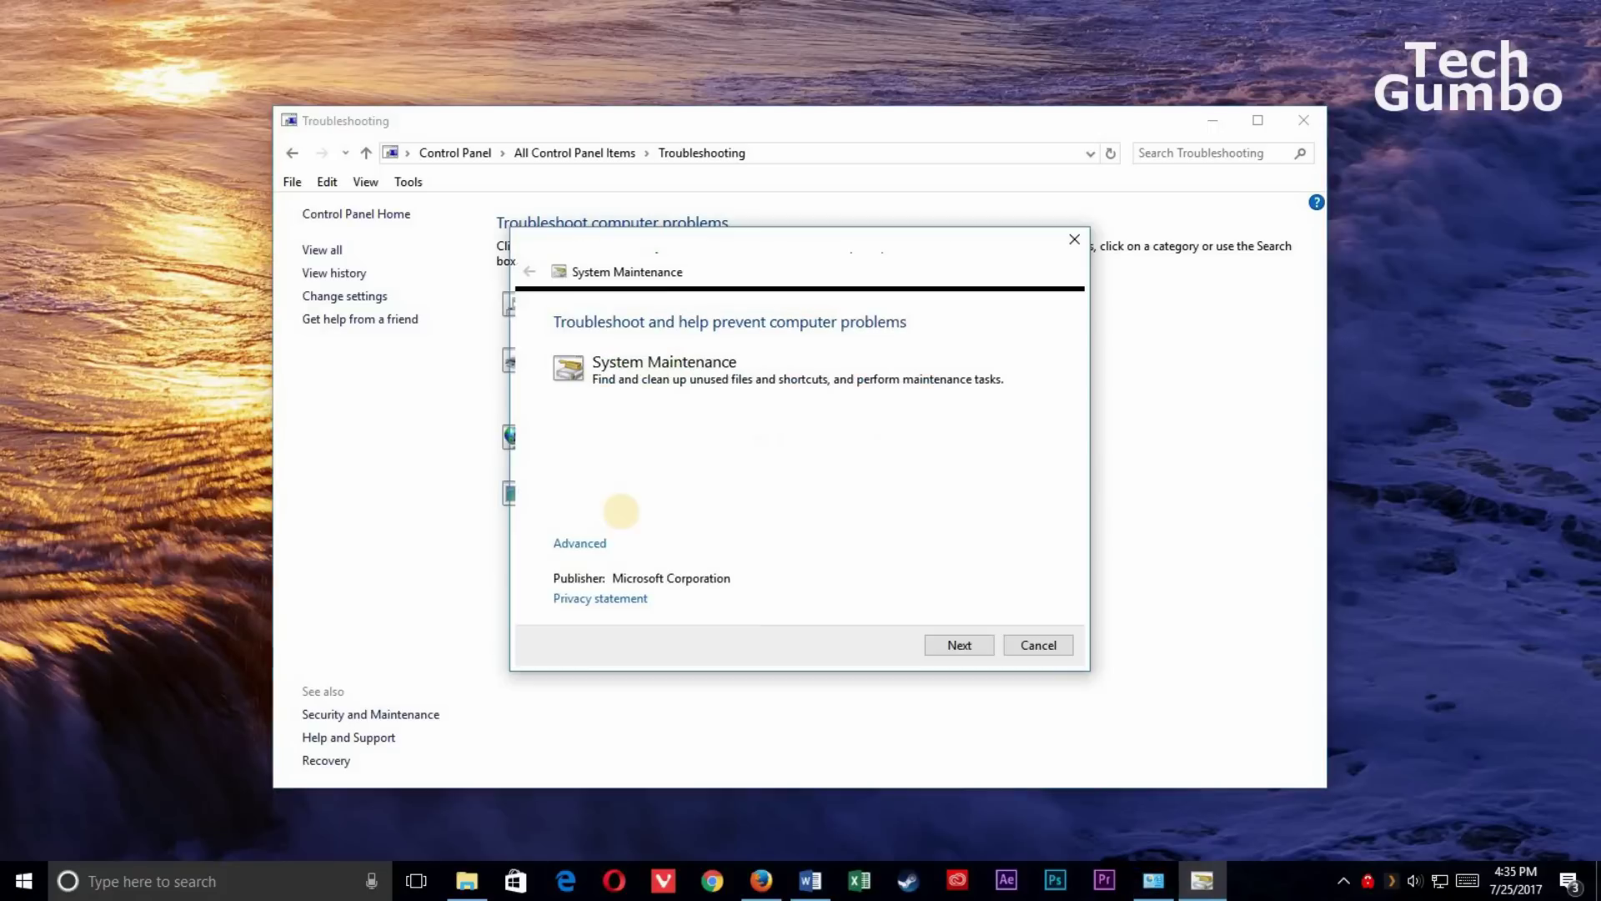
{"action": "left_click", "coordinate": [588, 544]}
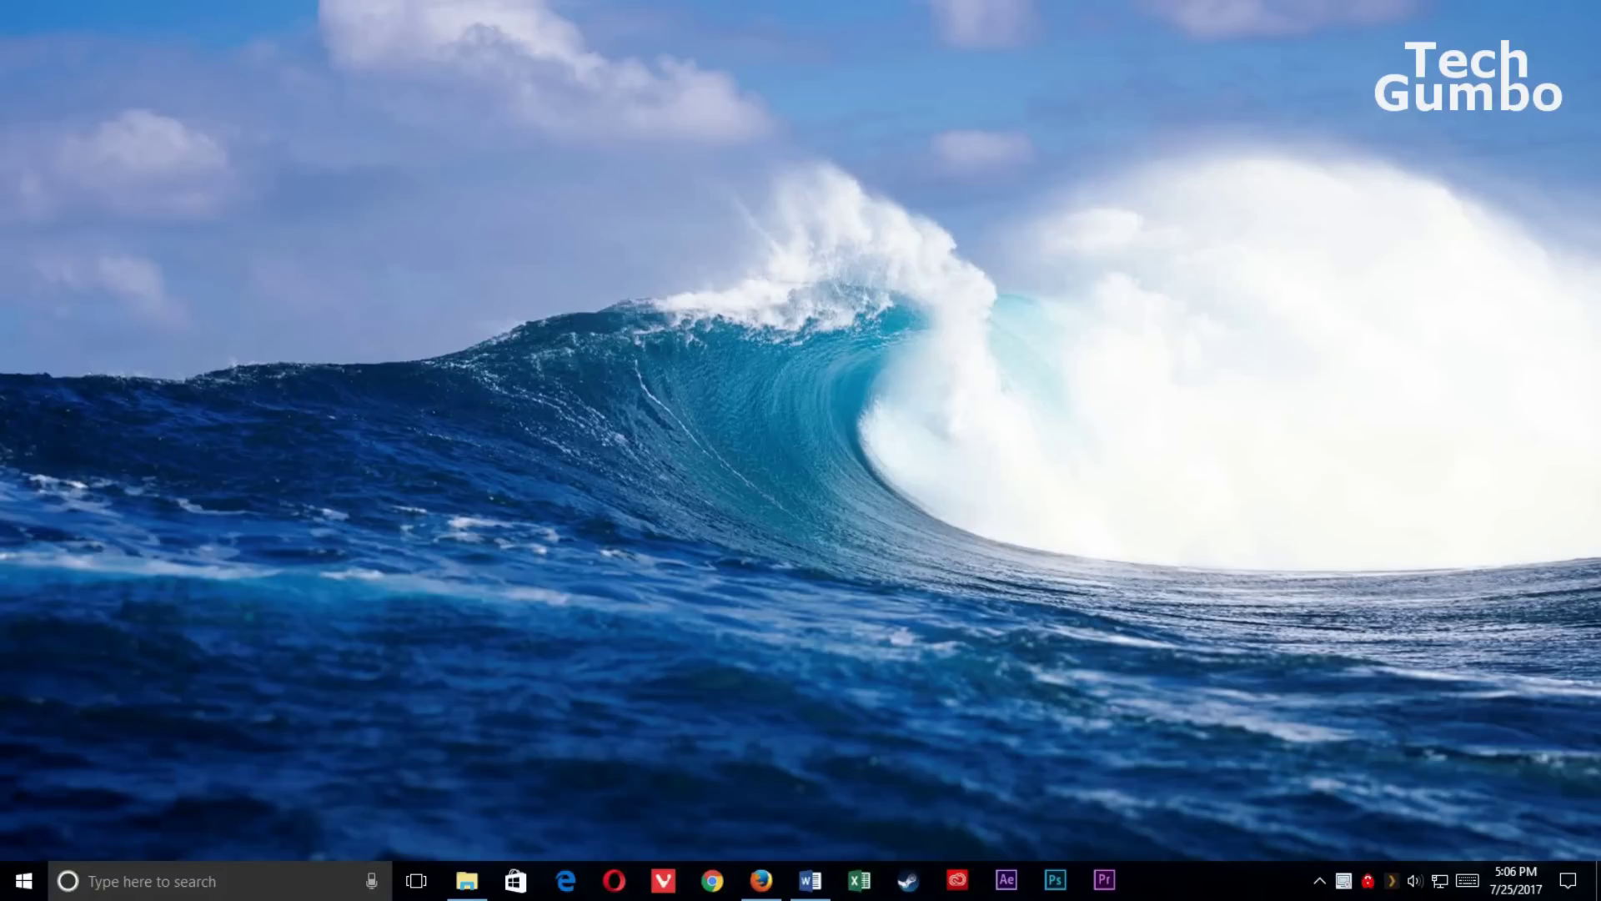
Step: Open Performance Options from Advanced system settings, found by searching 'advanced'
{"action": "left_click", "coordinate": [153, 877]}
{"action": "type", "text": "ad"}
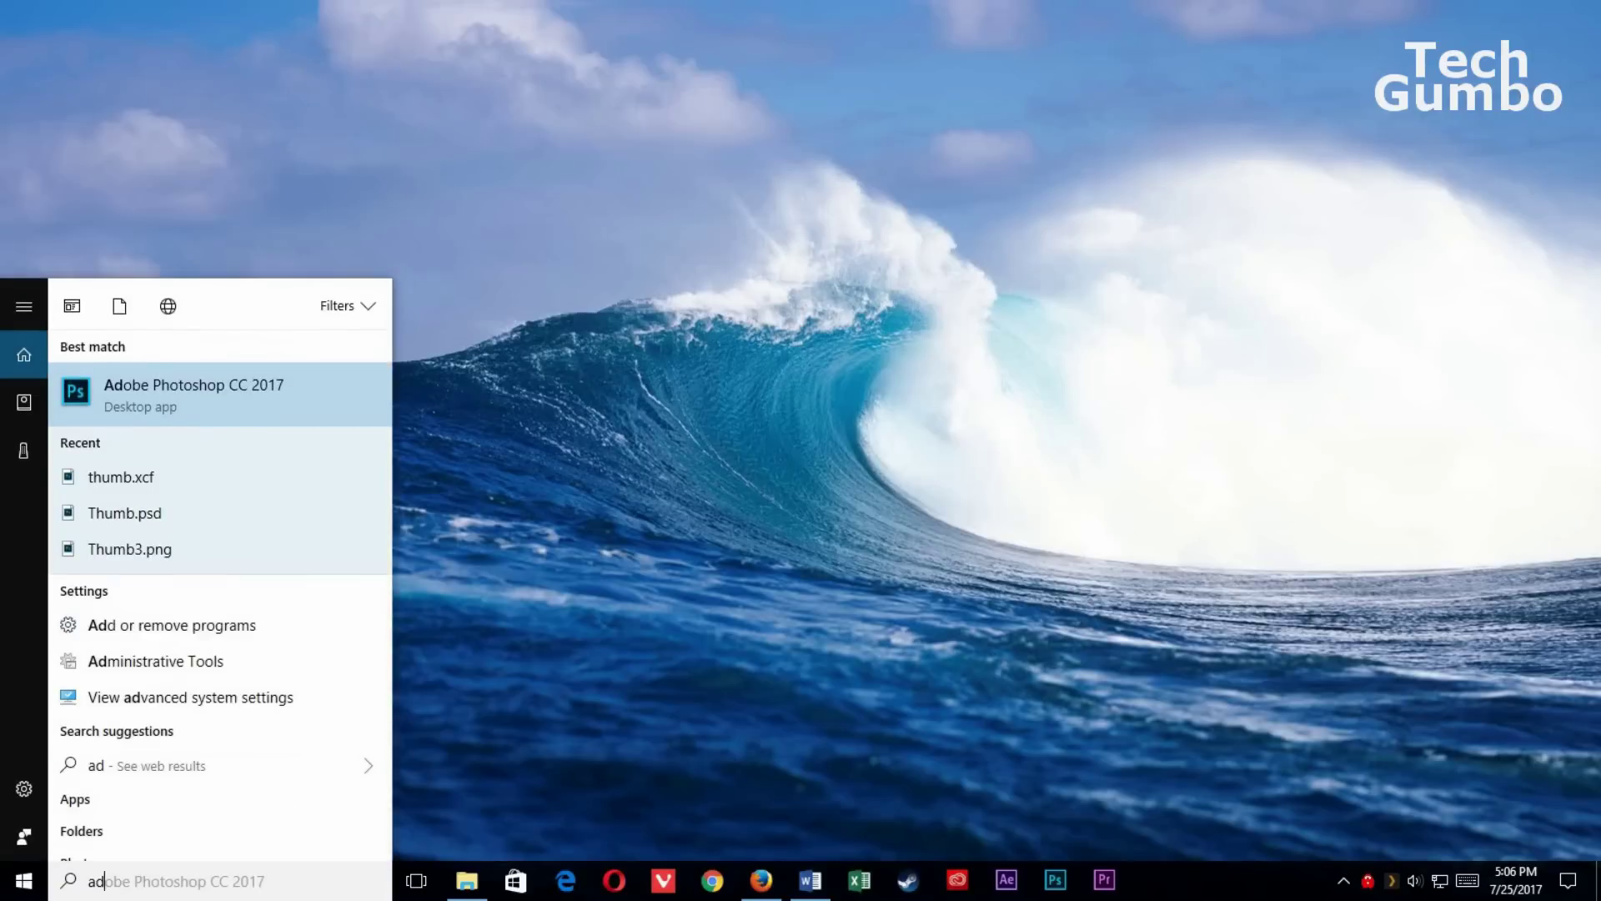
{"action": "type", "text": "vanced"}
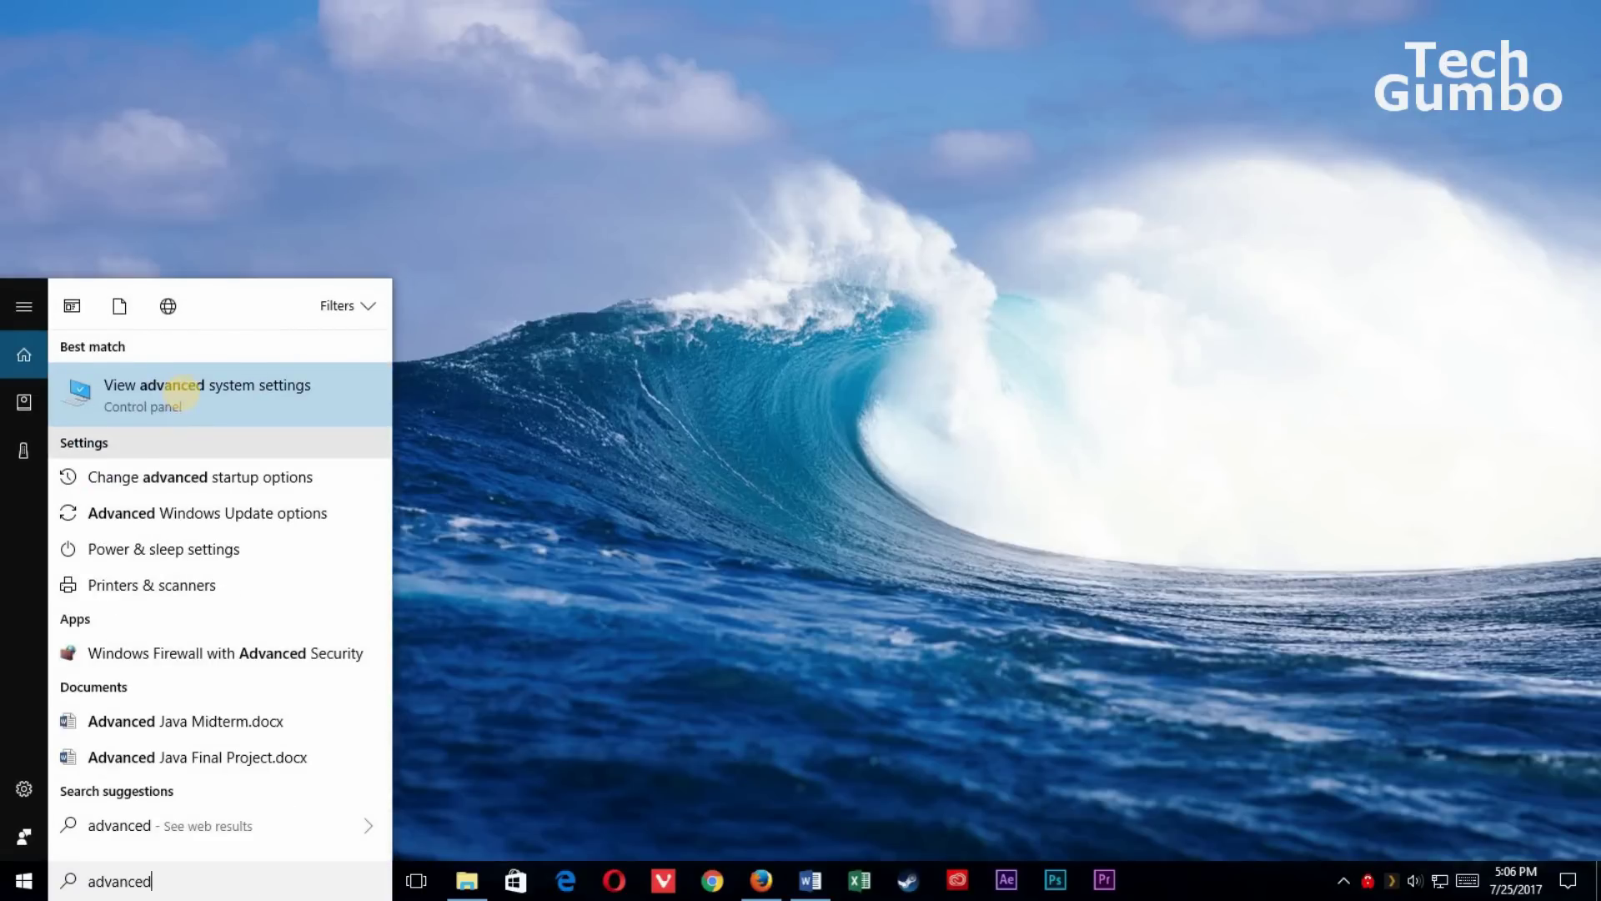
{"action": "left_click", "coordinate": [183, 393]}
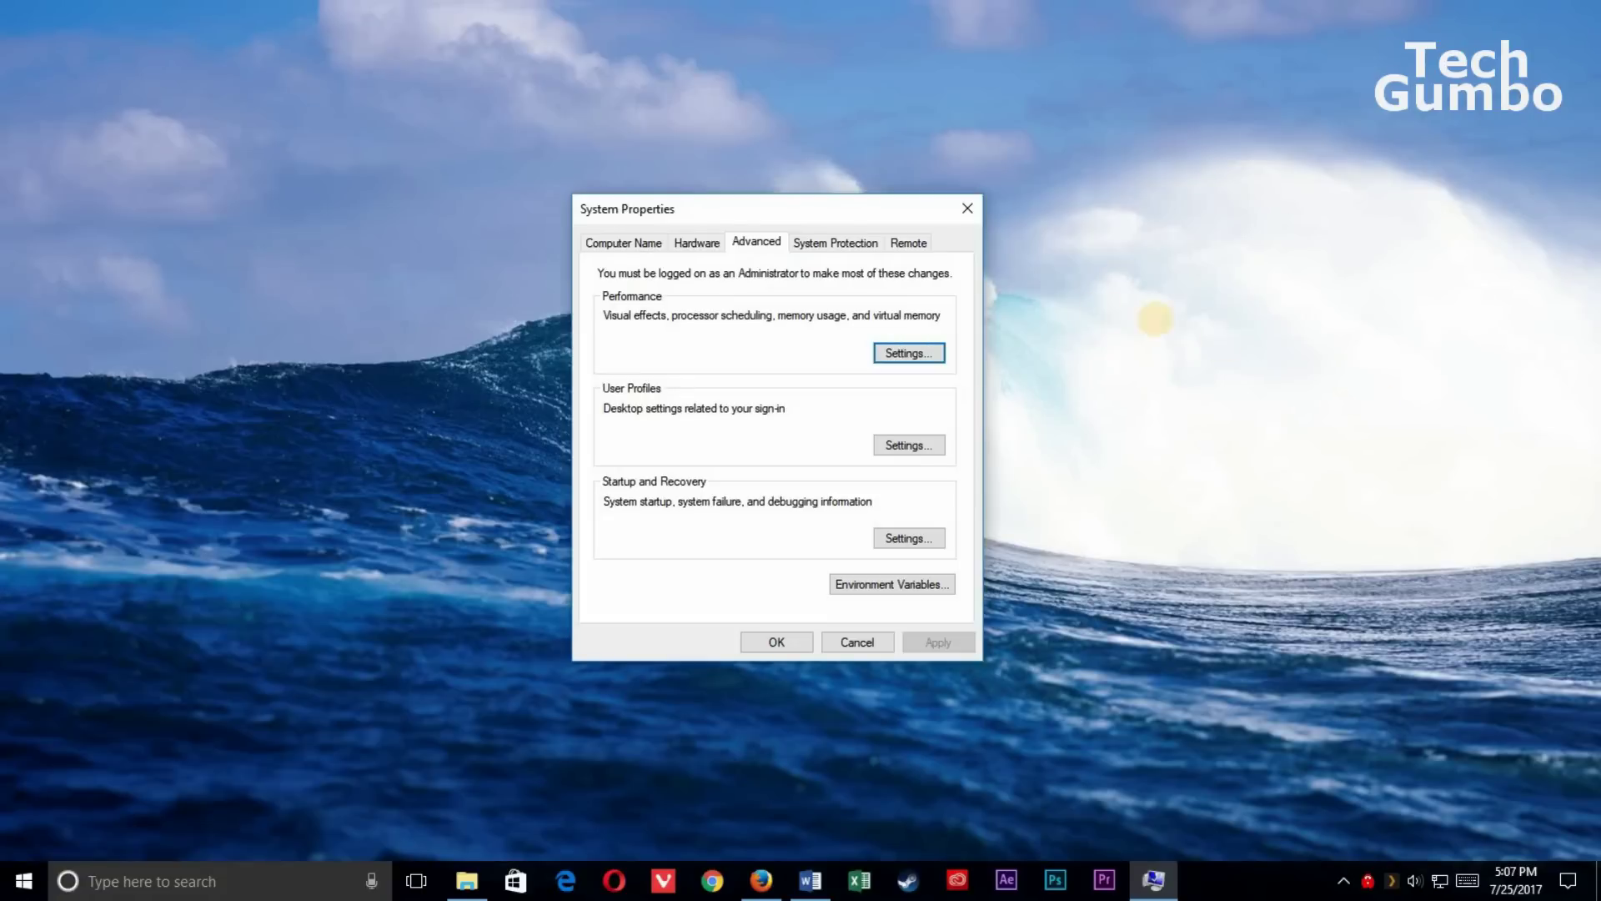
{"action": "left_click", "coordinate": [909, 353]}
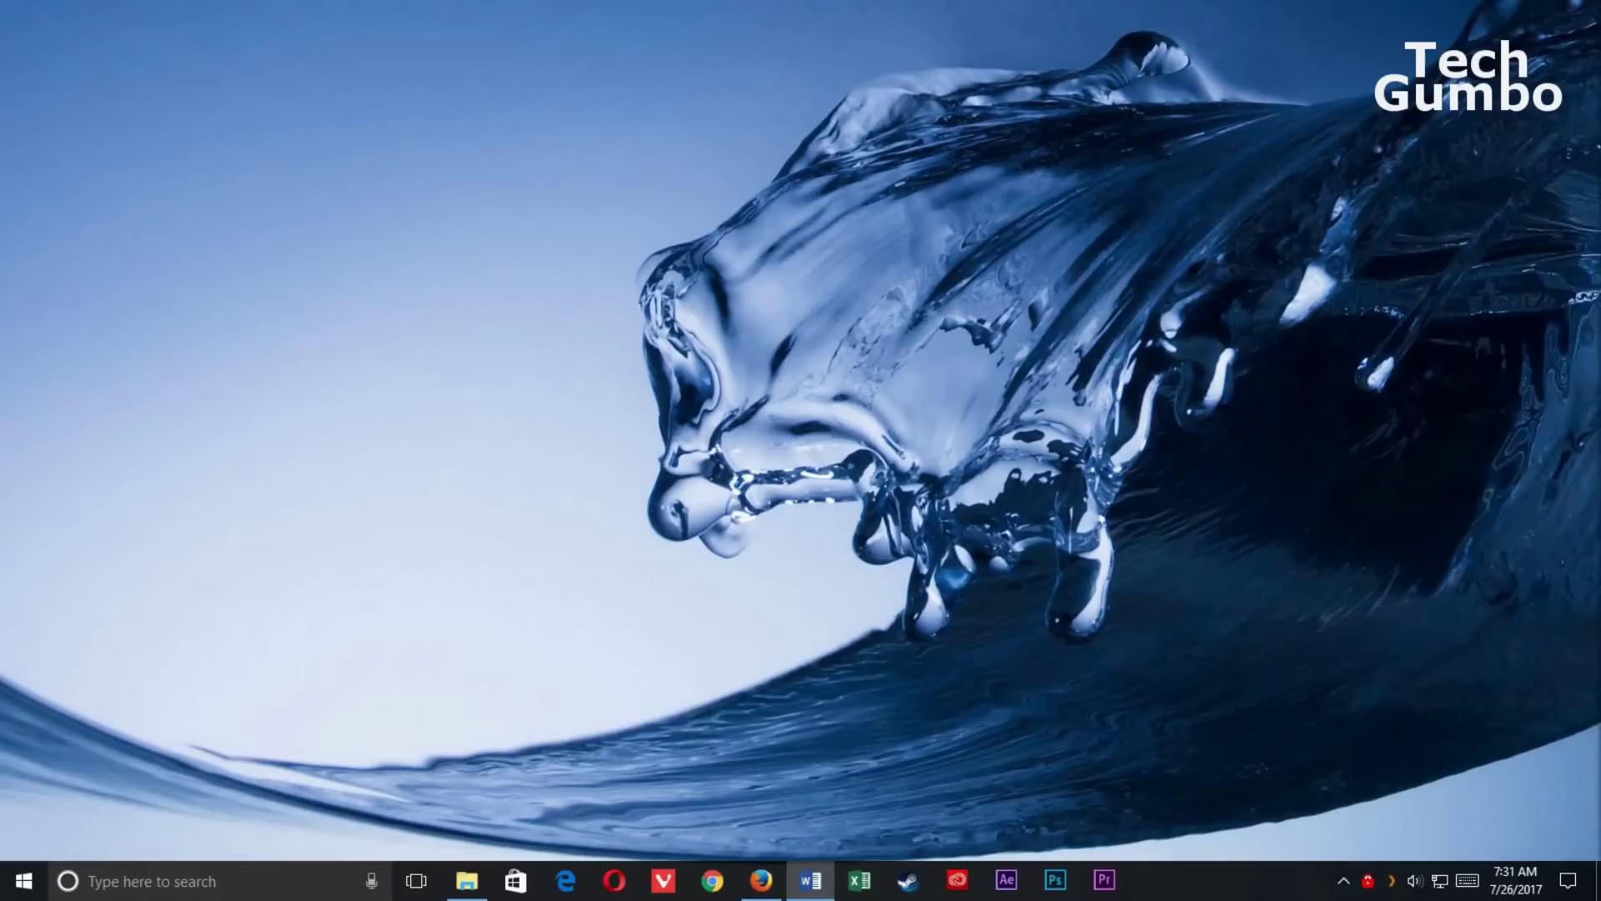
Step: Set Startup and Recovery's time to display the operating-system list to 10 seconds and confirm
{"action": "left_click", "coordinate": [204, 882]}
{"action": "type", "text": "ad"}
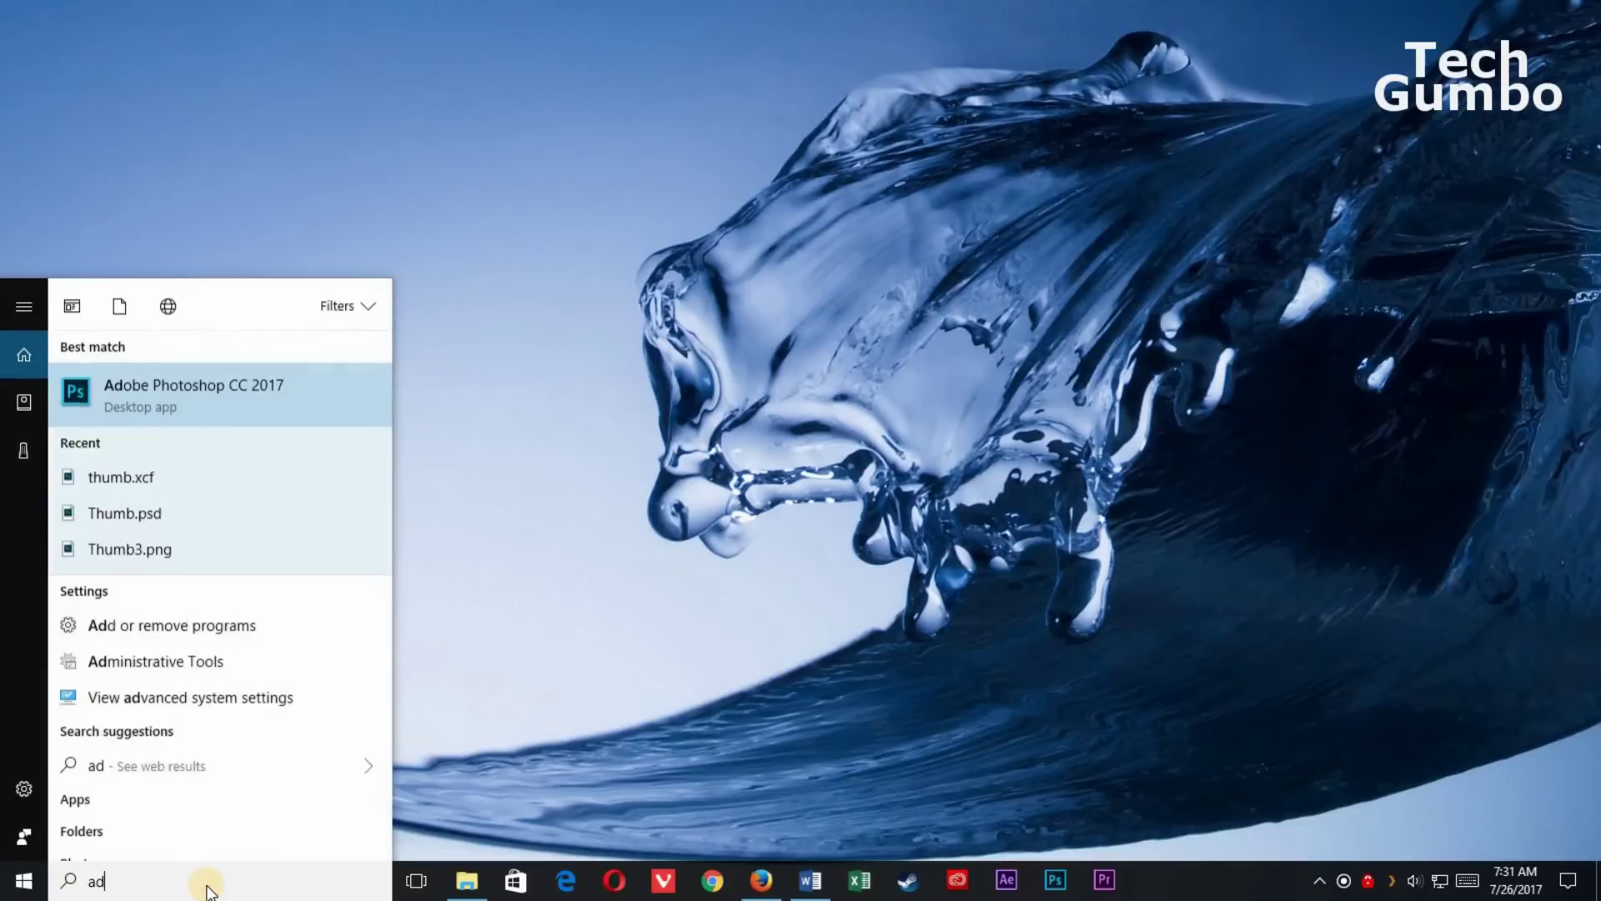
{"action": "type", "text": "vanced"}
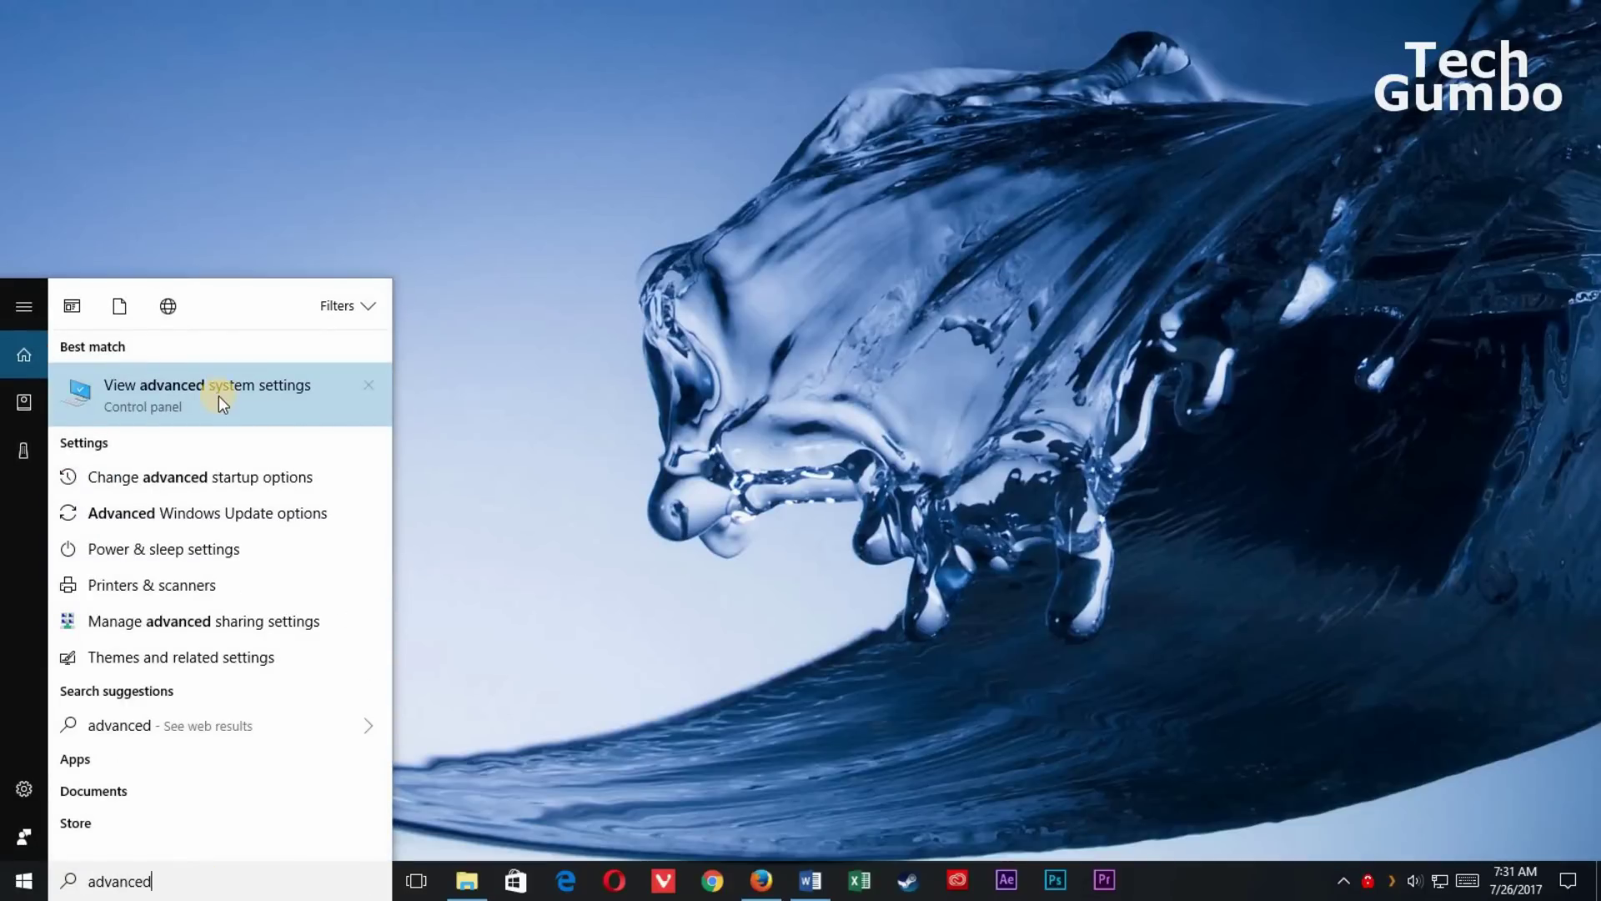
{"action": "left_click", "coordinate": [218, 396]}
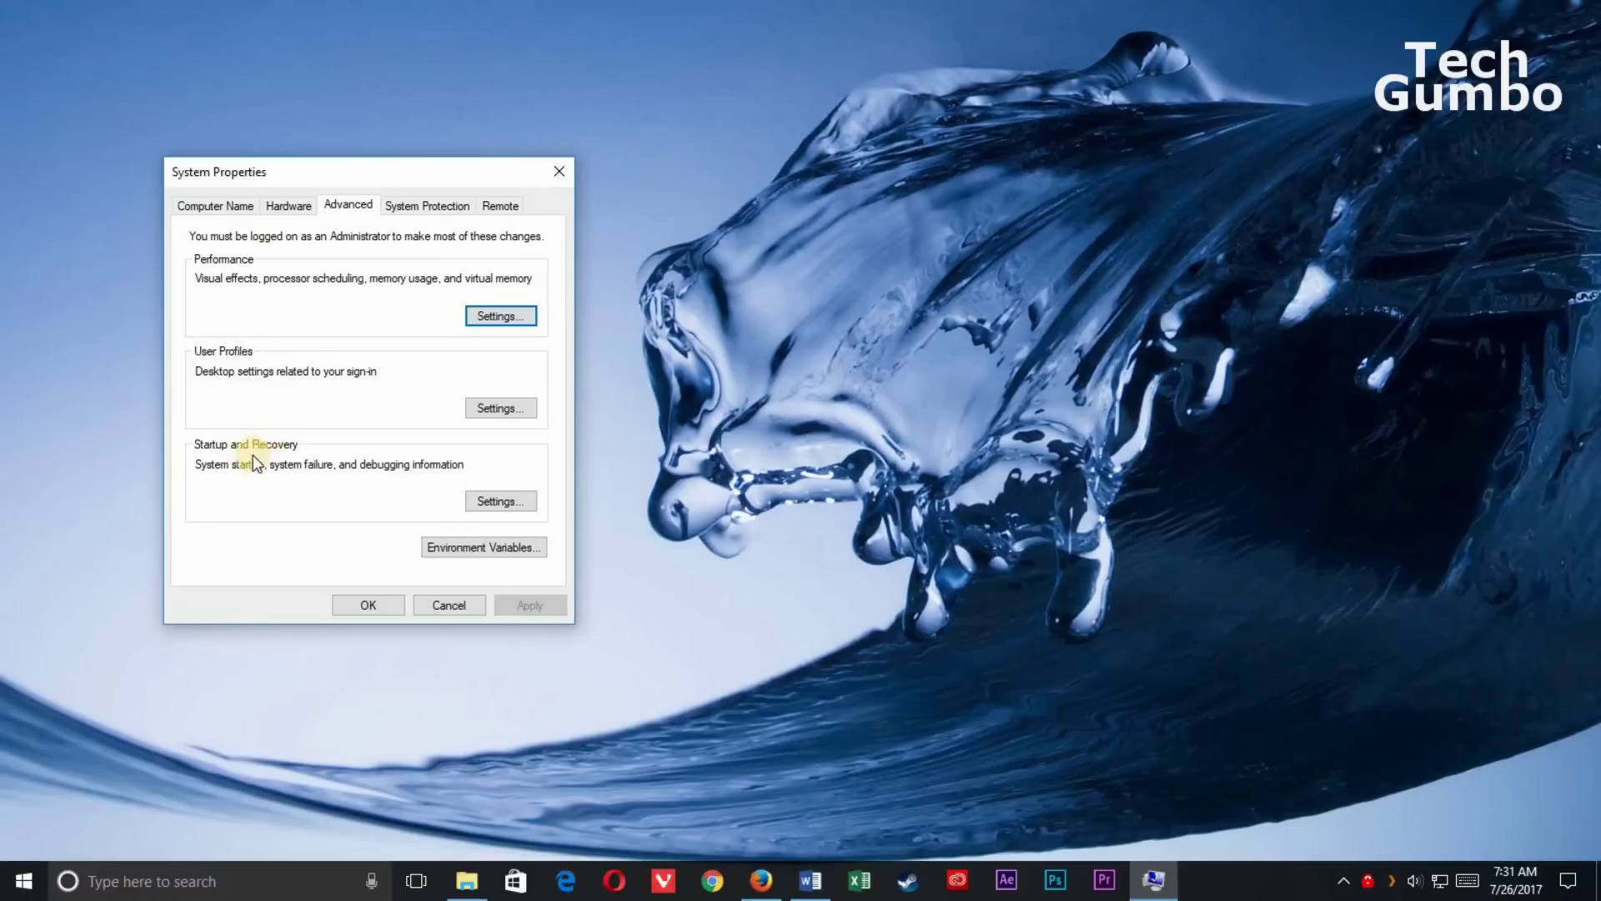
{"action": "left_click", "coordinate": [498, 503]}
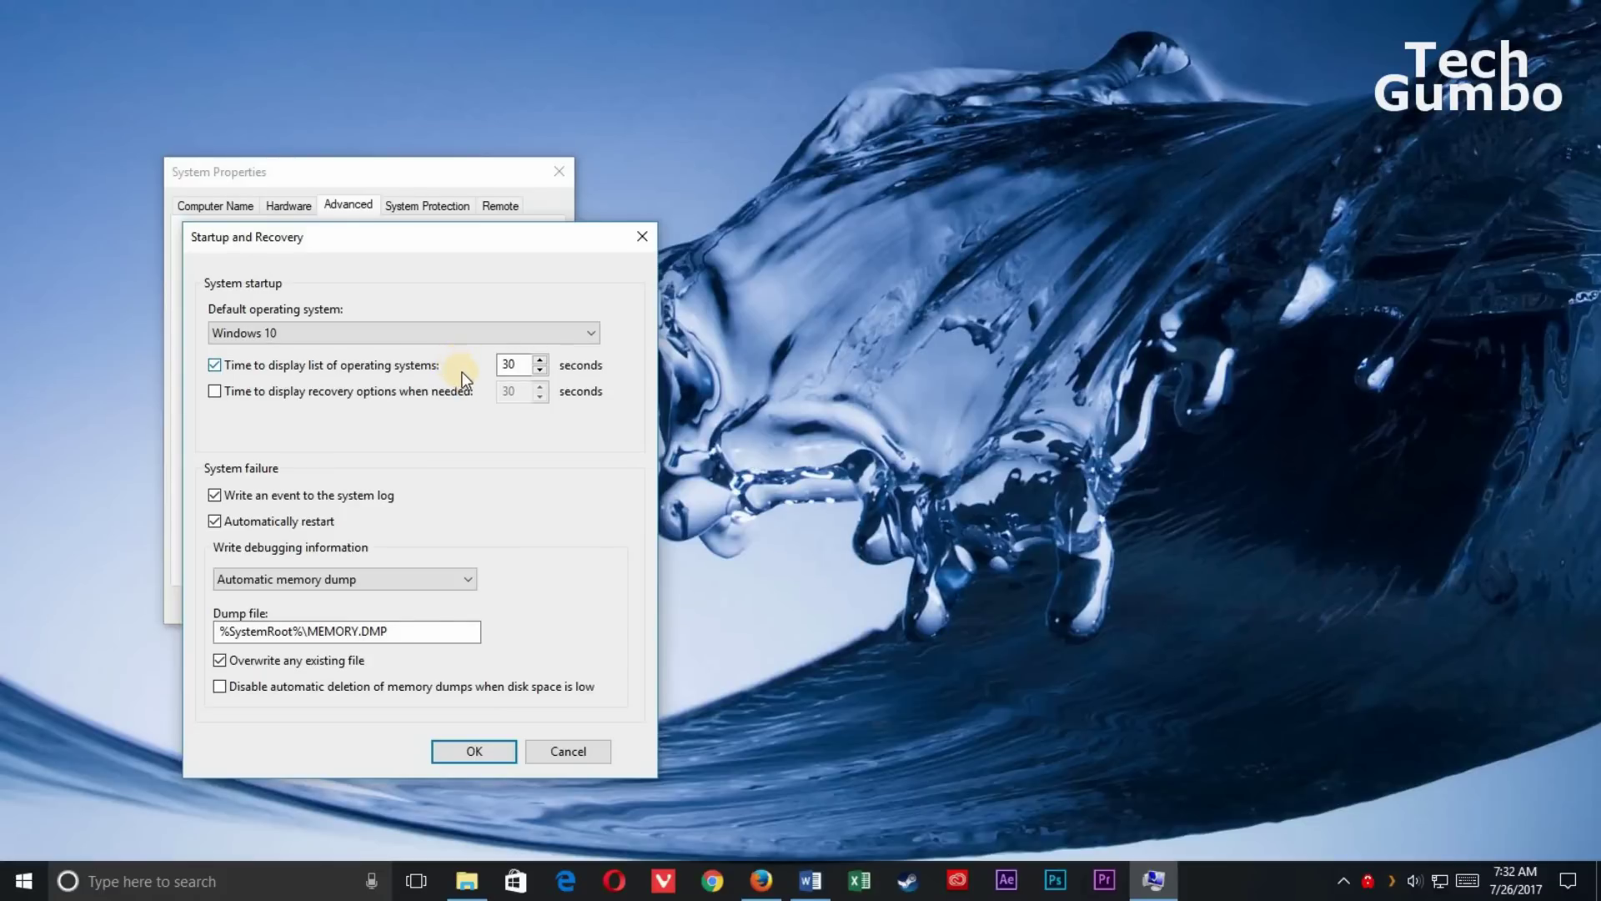
{"action": "left_click", "coordinate": [539, 359]}
{"action": "type", "text": "10"}
{"action": "left_click", "coordinate": [473, 751]}
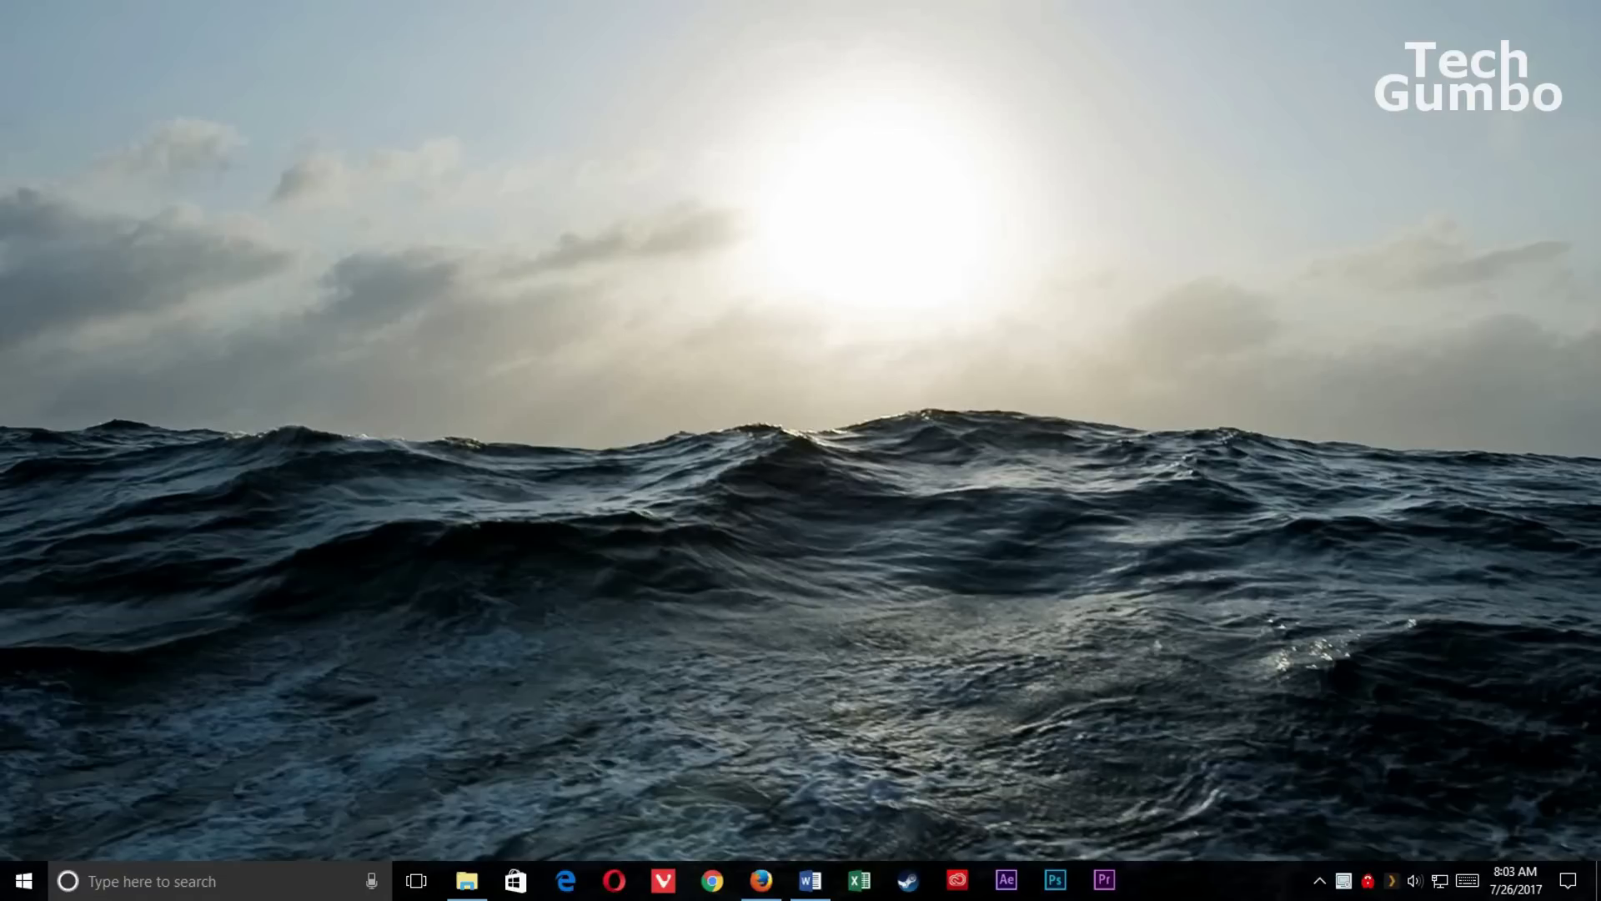
Step: Run Disk Cleanup on drive C with every file category ticked (about 1.08 GB), including system files
{"action": "left_click", "coordinate": [236, 884]}
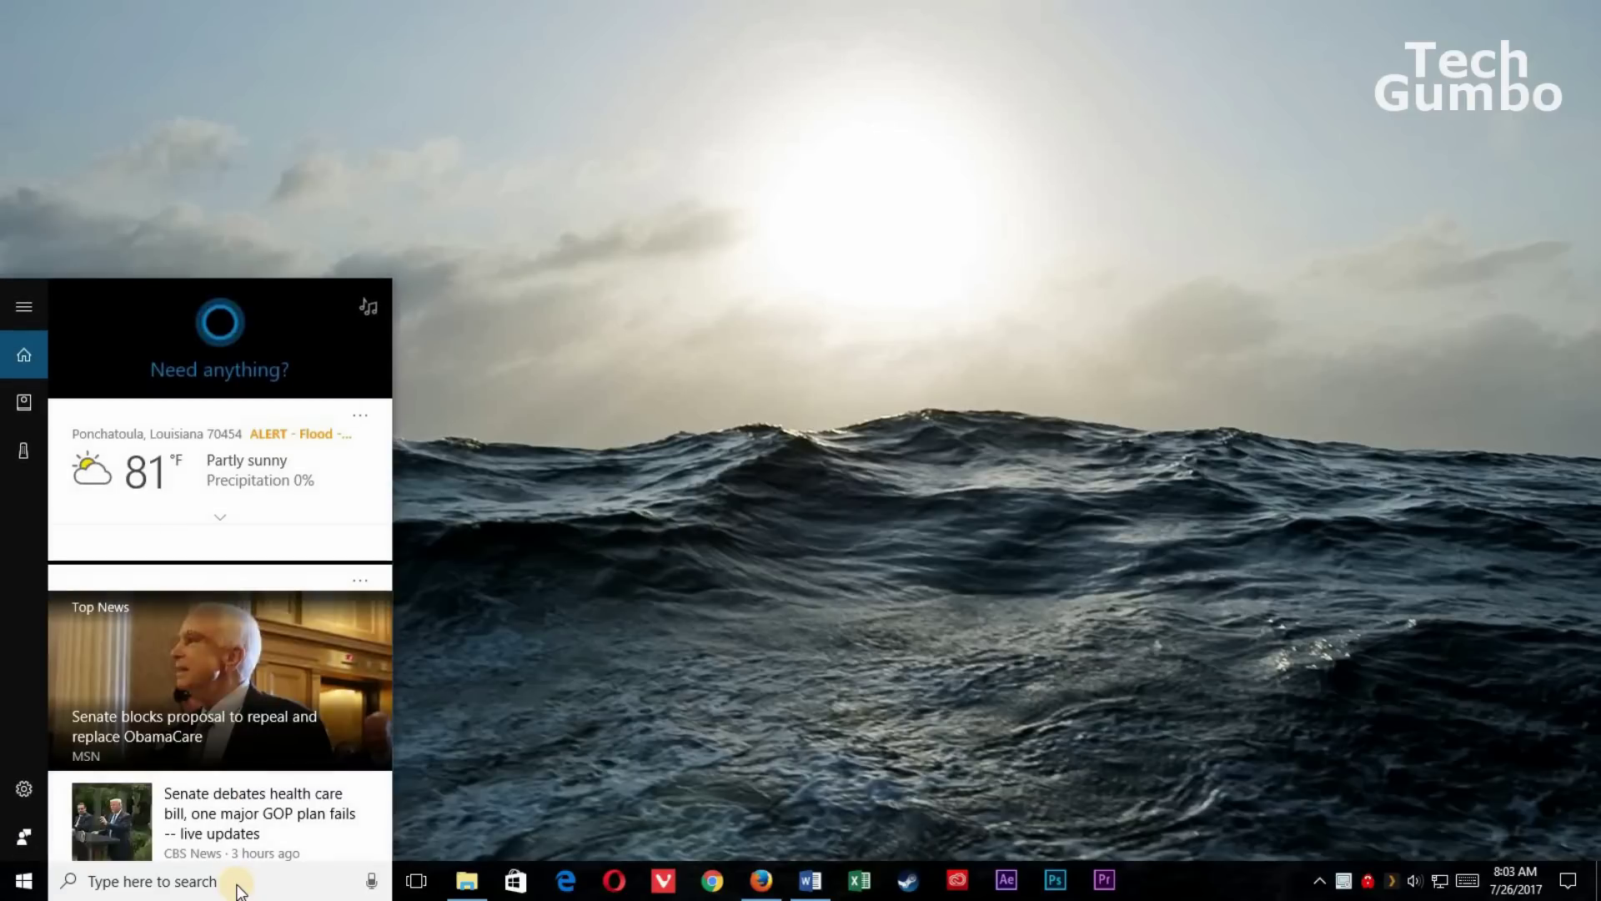
{"action": "type", "text": "disk"}
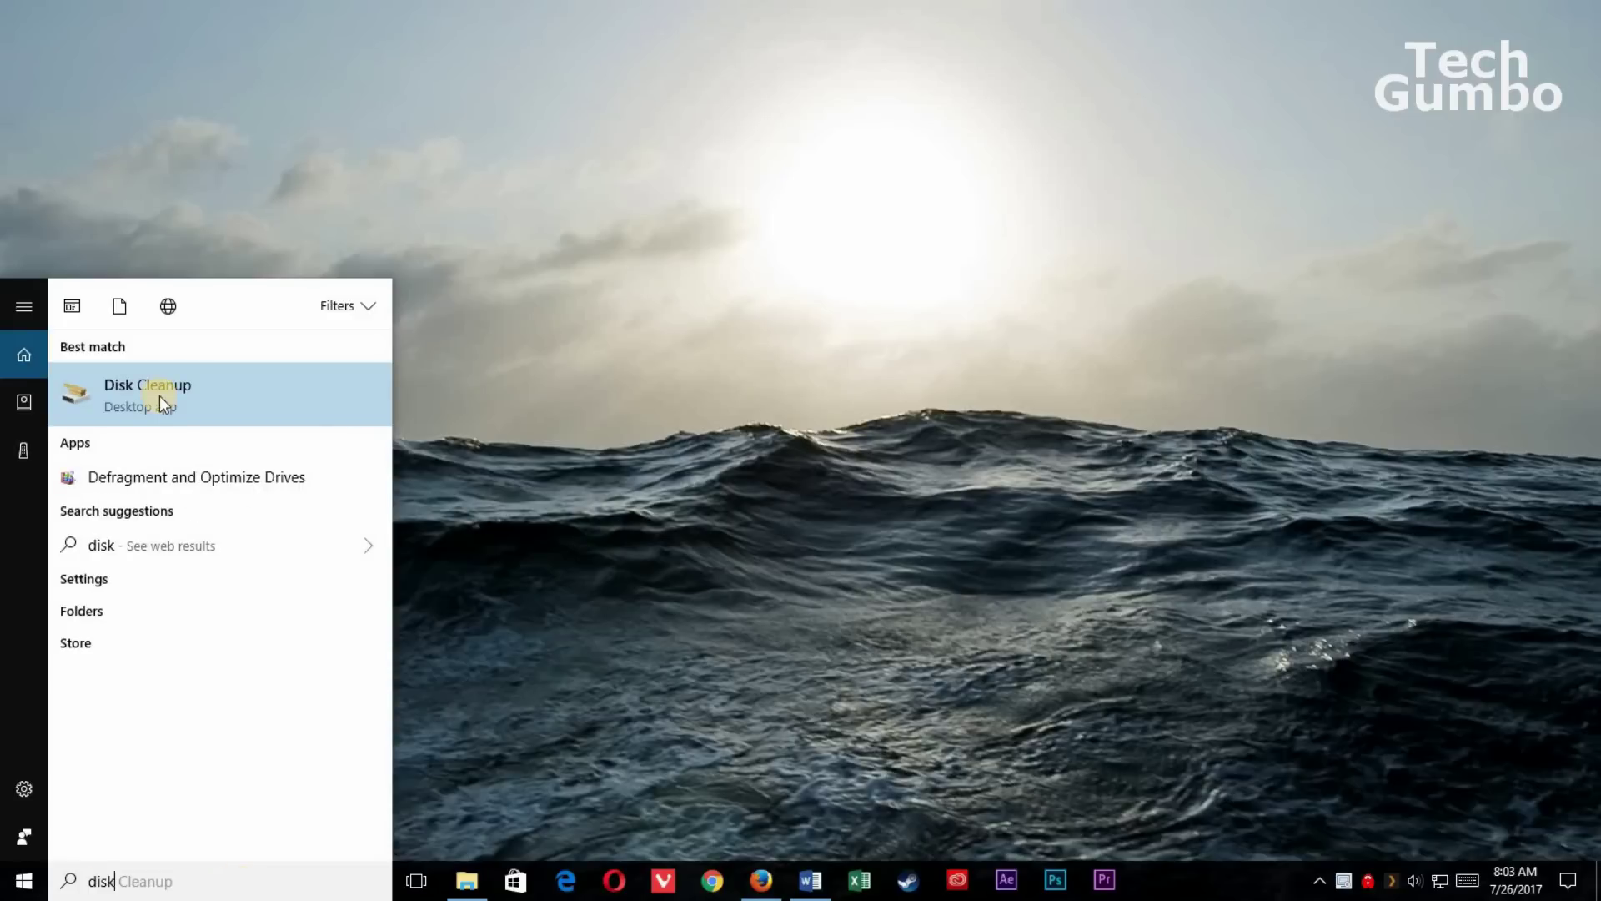
{"action": "left_click", "coordinate": [159, 396]}
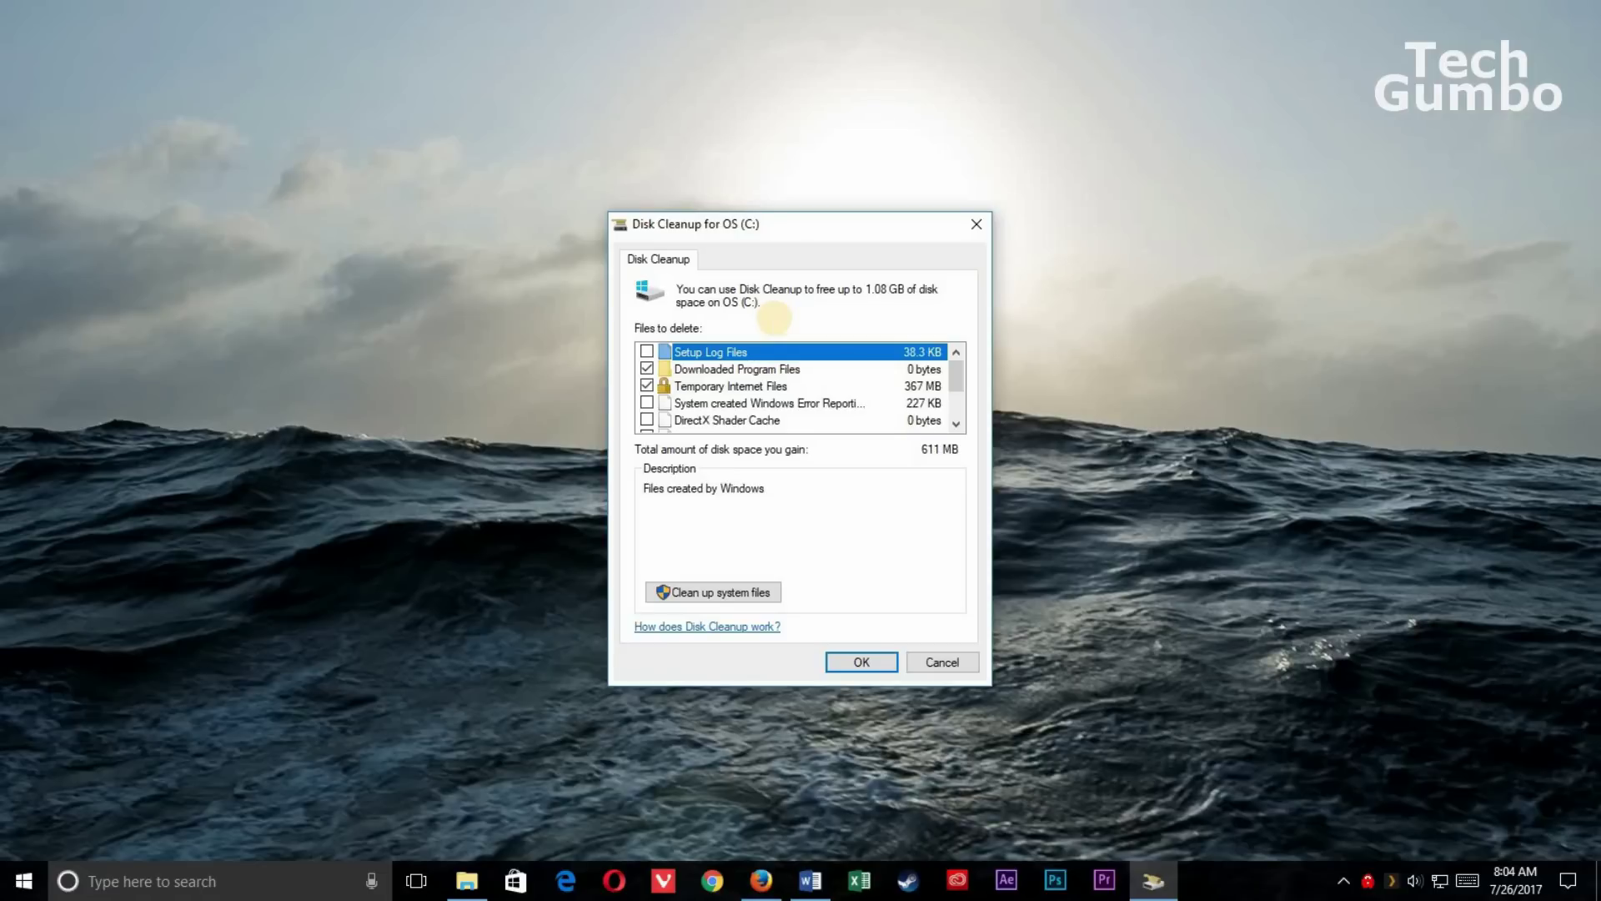
{"action": "left_click", "coordinate": [647, 352]}
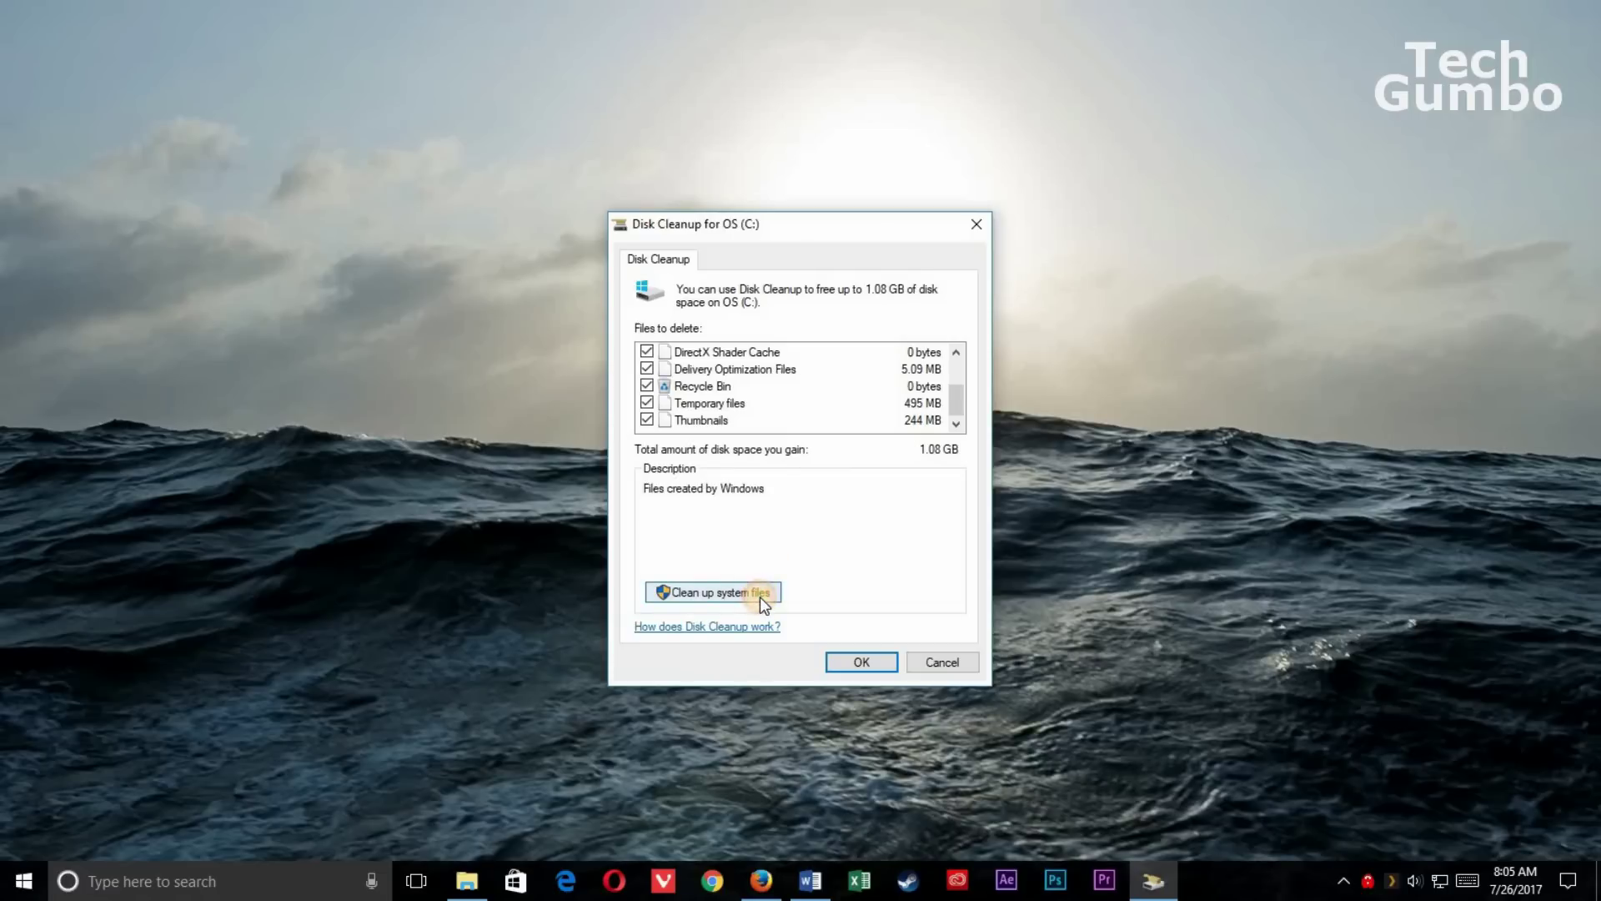
{"action": "left_click", "coordinate": [759, 597]}
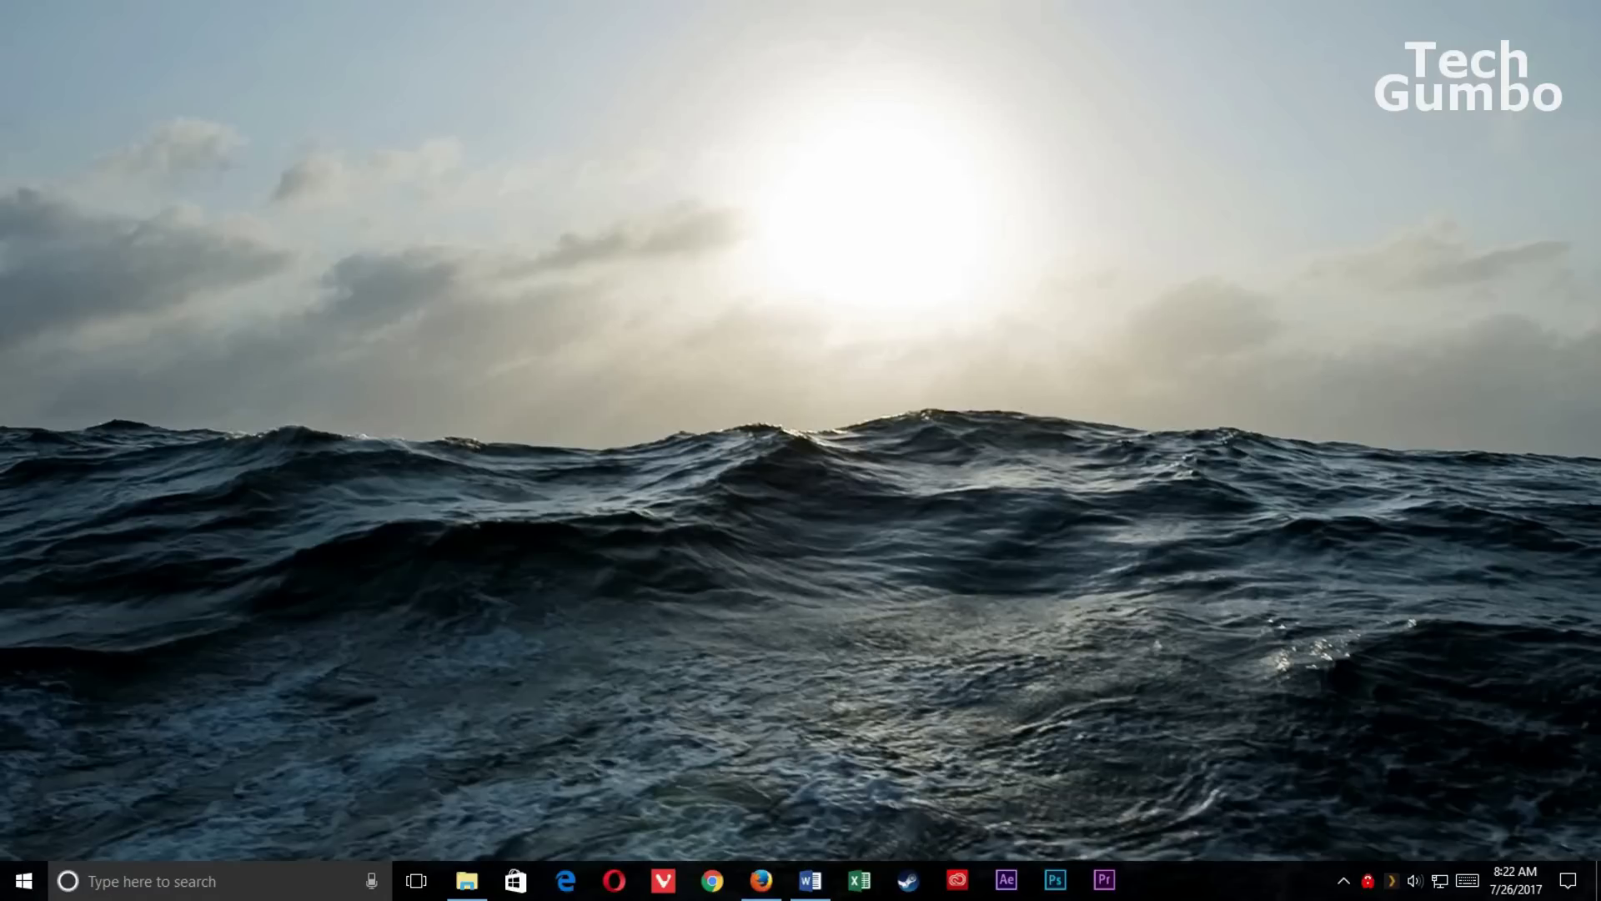
Step: Switch Calculator and Camera off under Privacy > Background apps
{"action": "left_click", "coordinate": [23, 881]}
{"action": "left_click", "coordinate": [24, 851]}
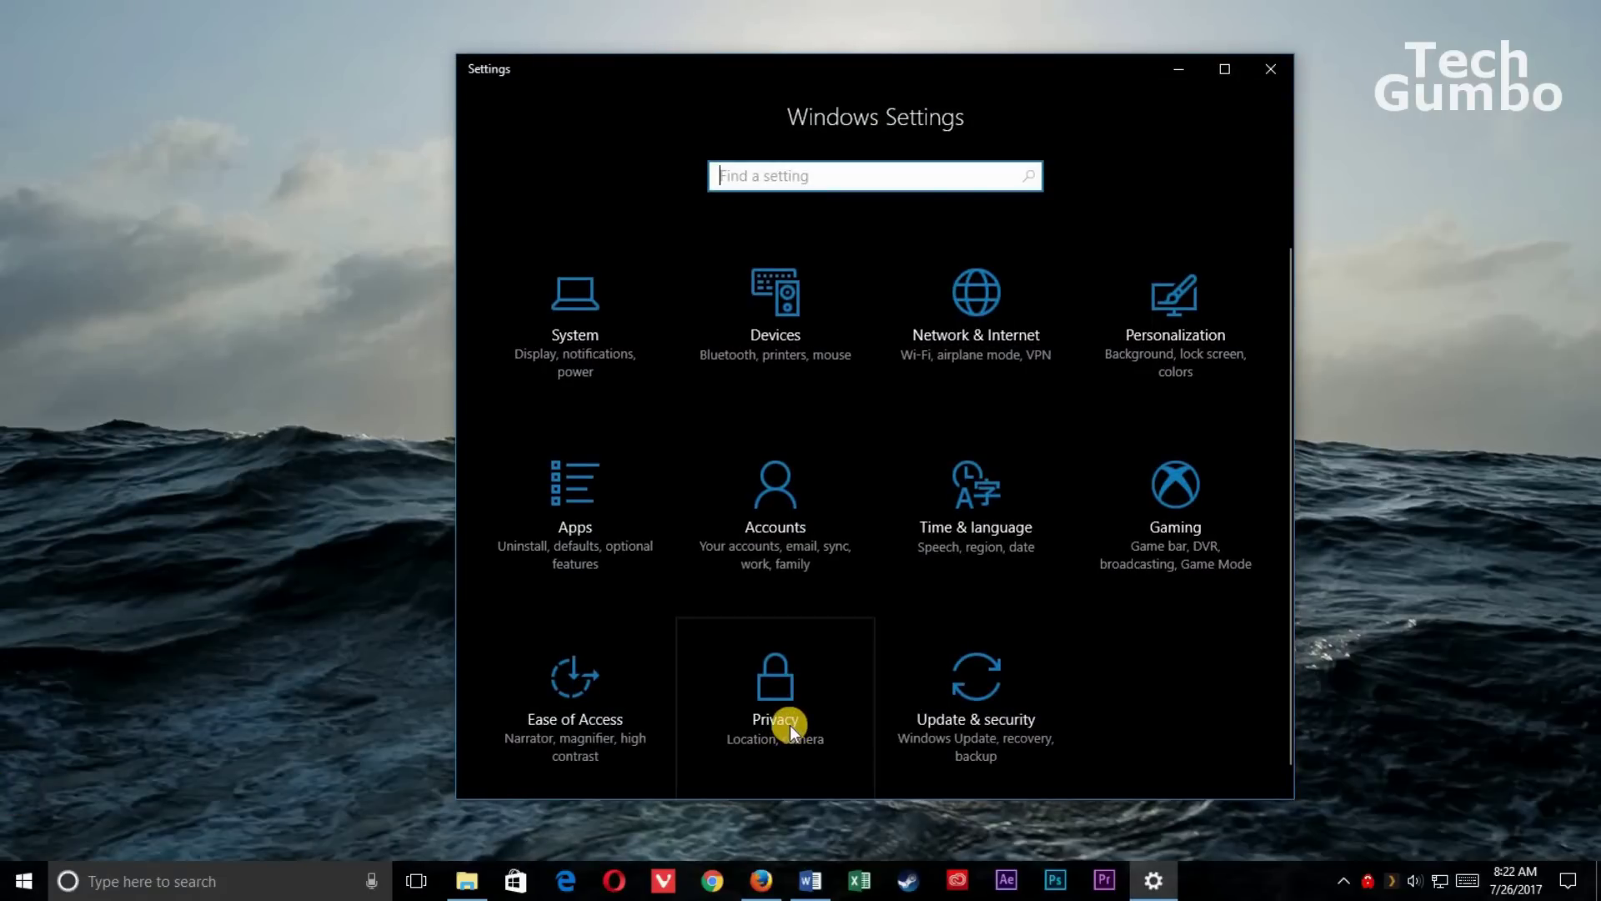
{"action": "left_click", "coordinate": [789, 724]}
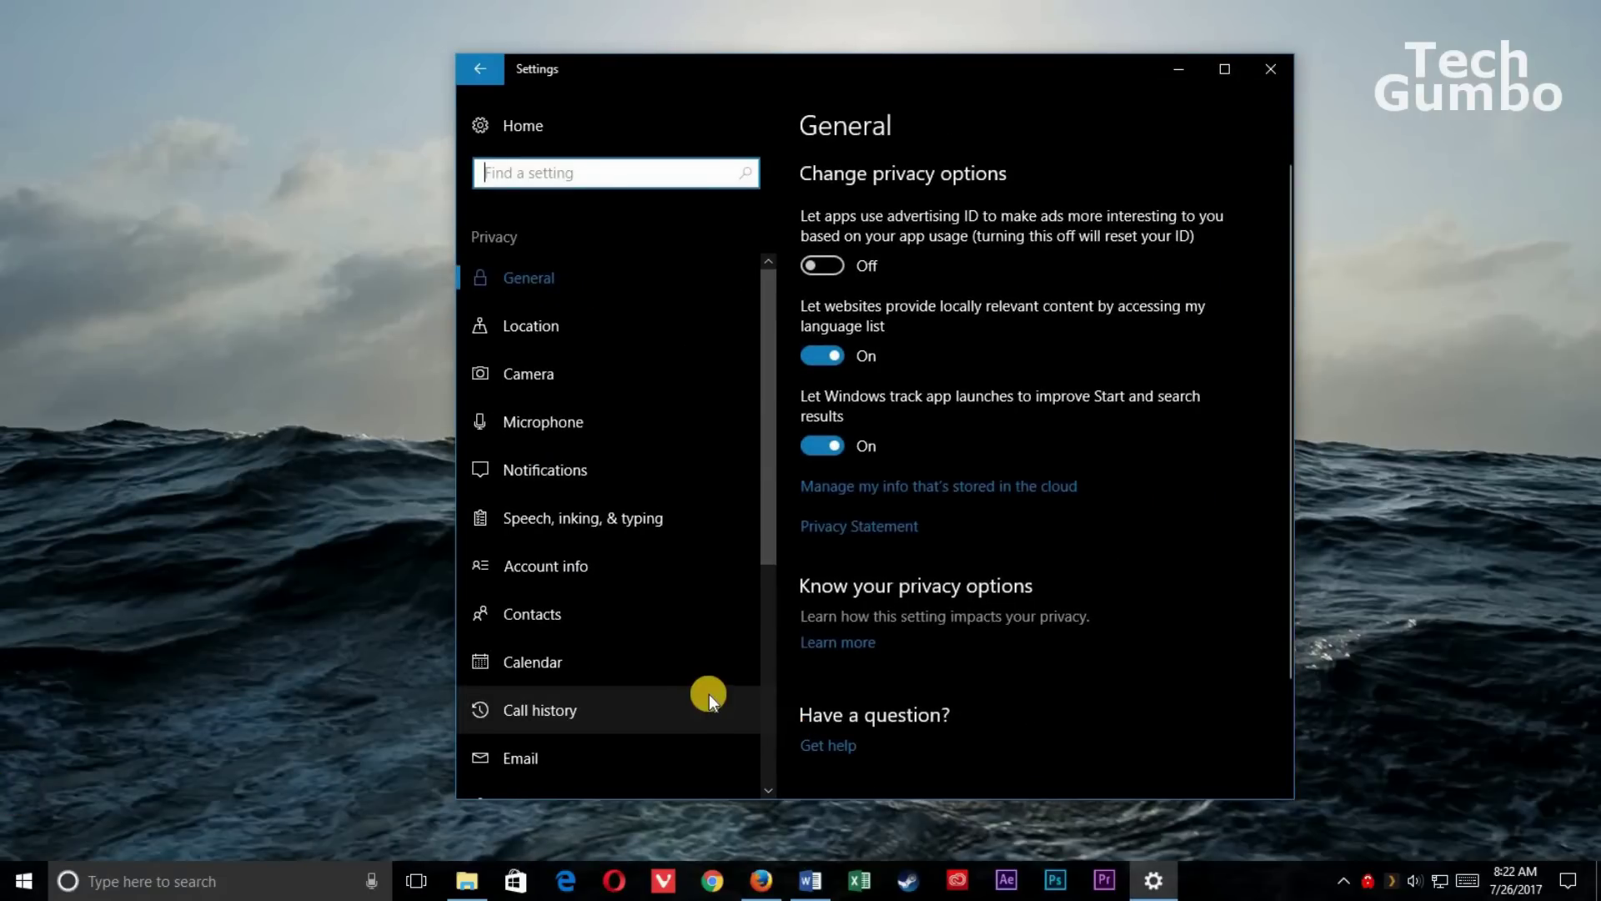
{"action": "scroll", "coordinate": [708, 696], "scroll_direction": "down", "scroll_amount": 3}
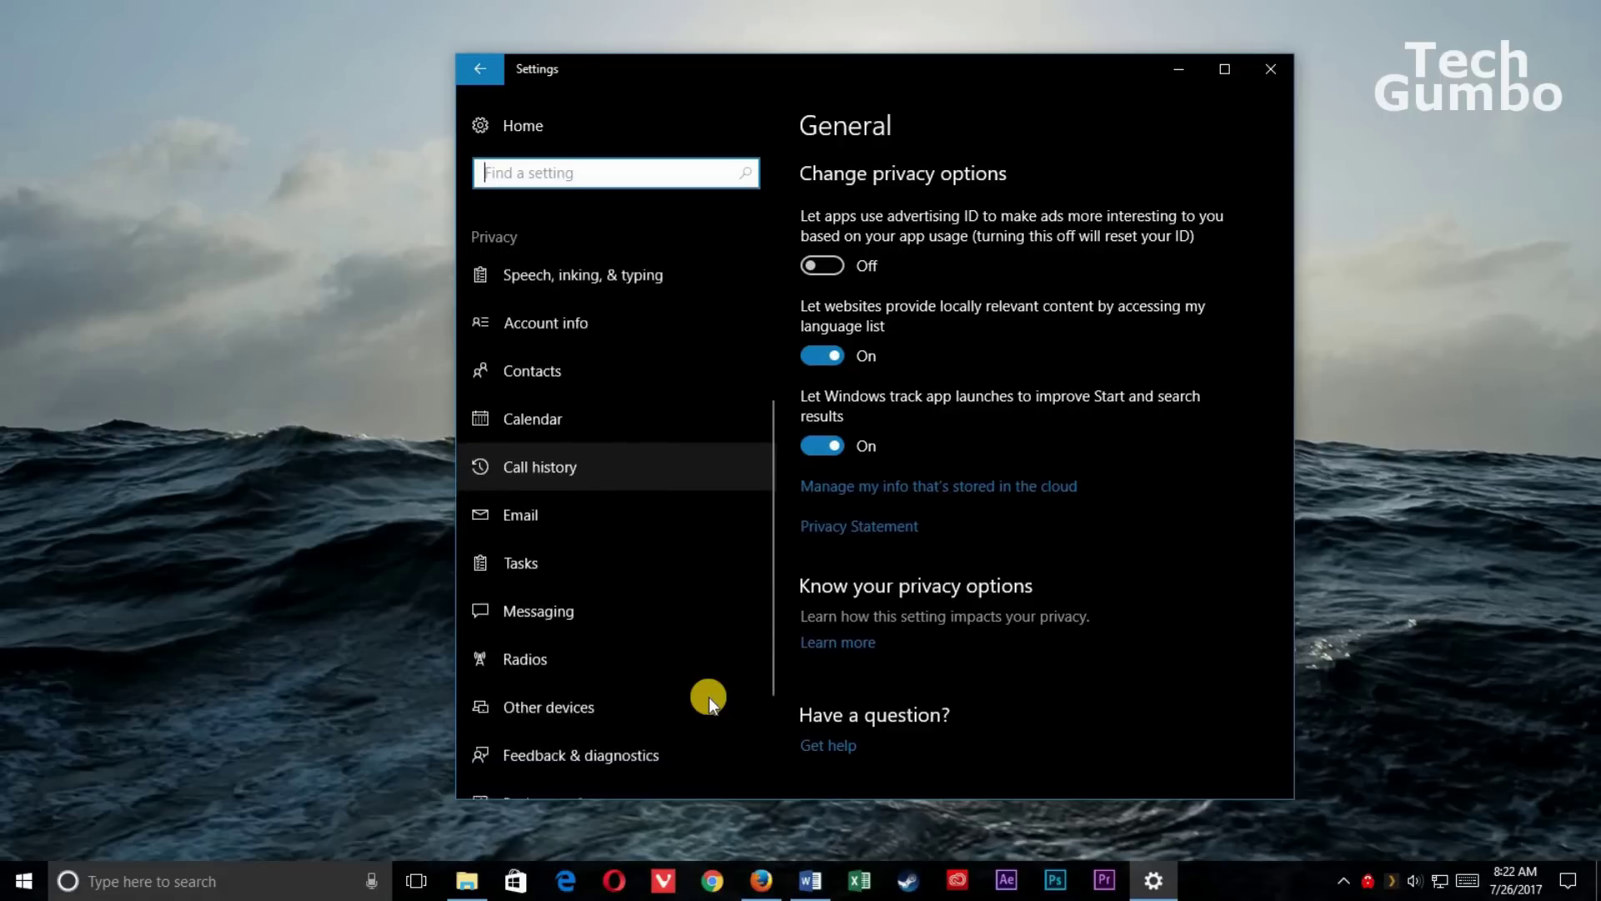
{"action": "scroll", "coordinate": [709, 697], "scroll_direction": "down", "scroll_amount": 2}
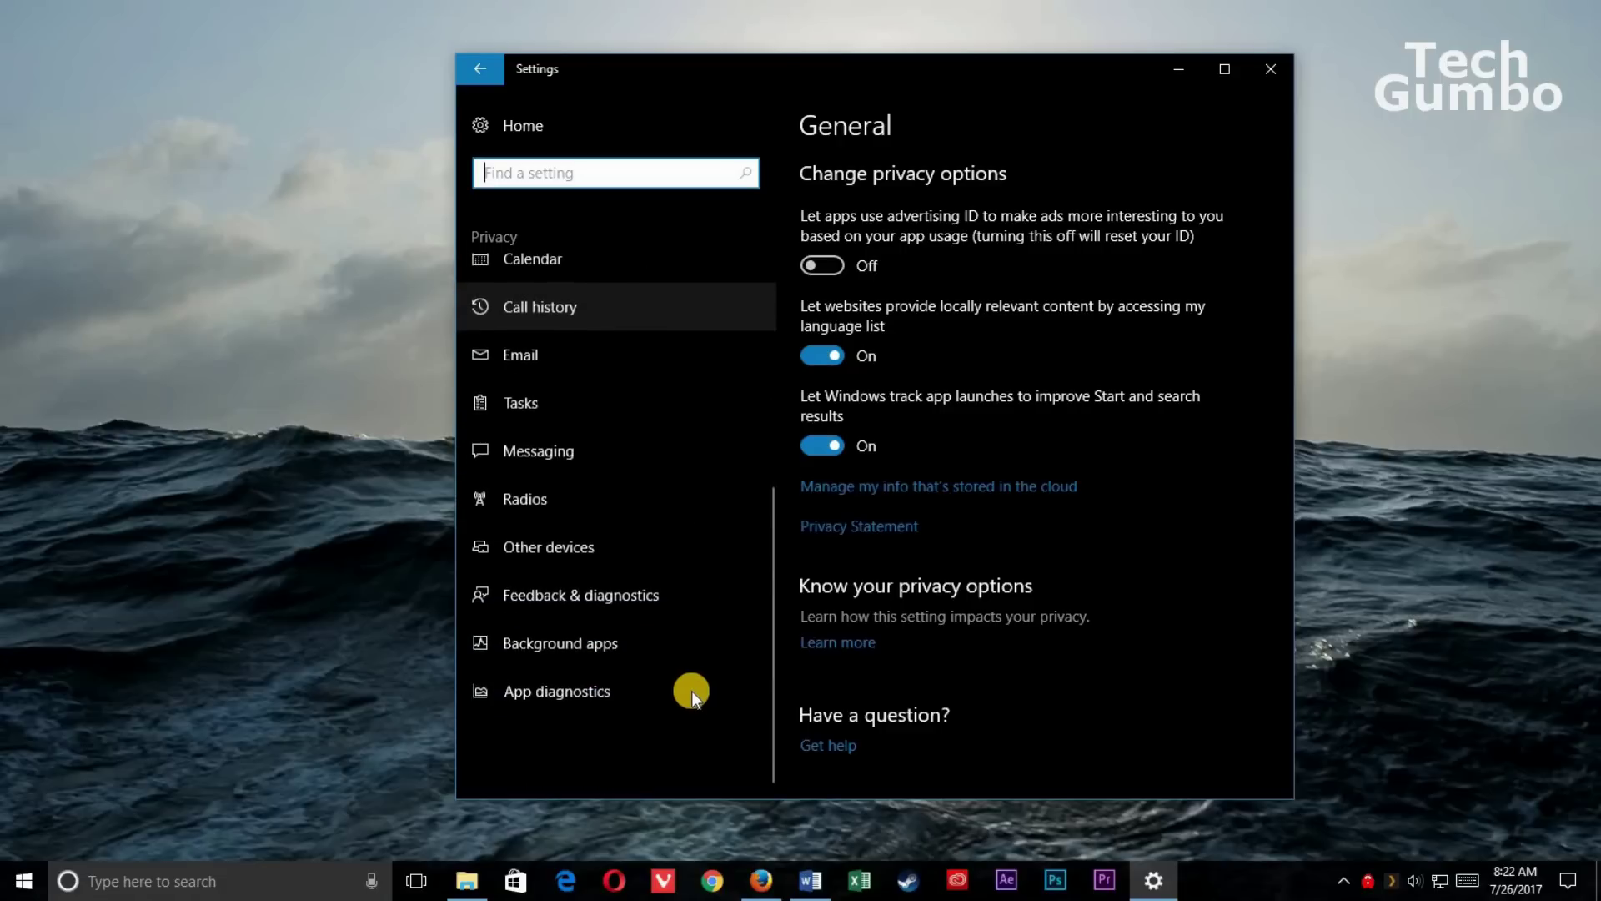
{"action": "left_click", "coordinate": [565, 644]}
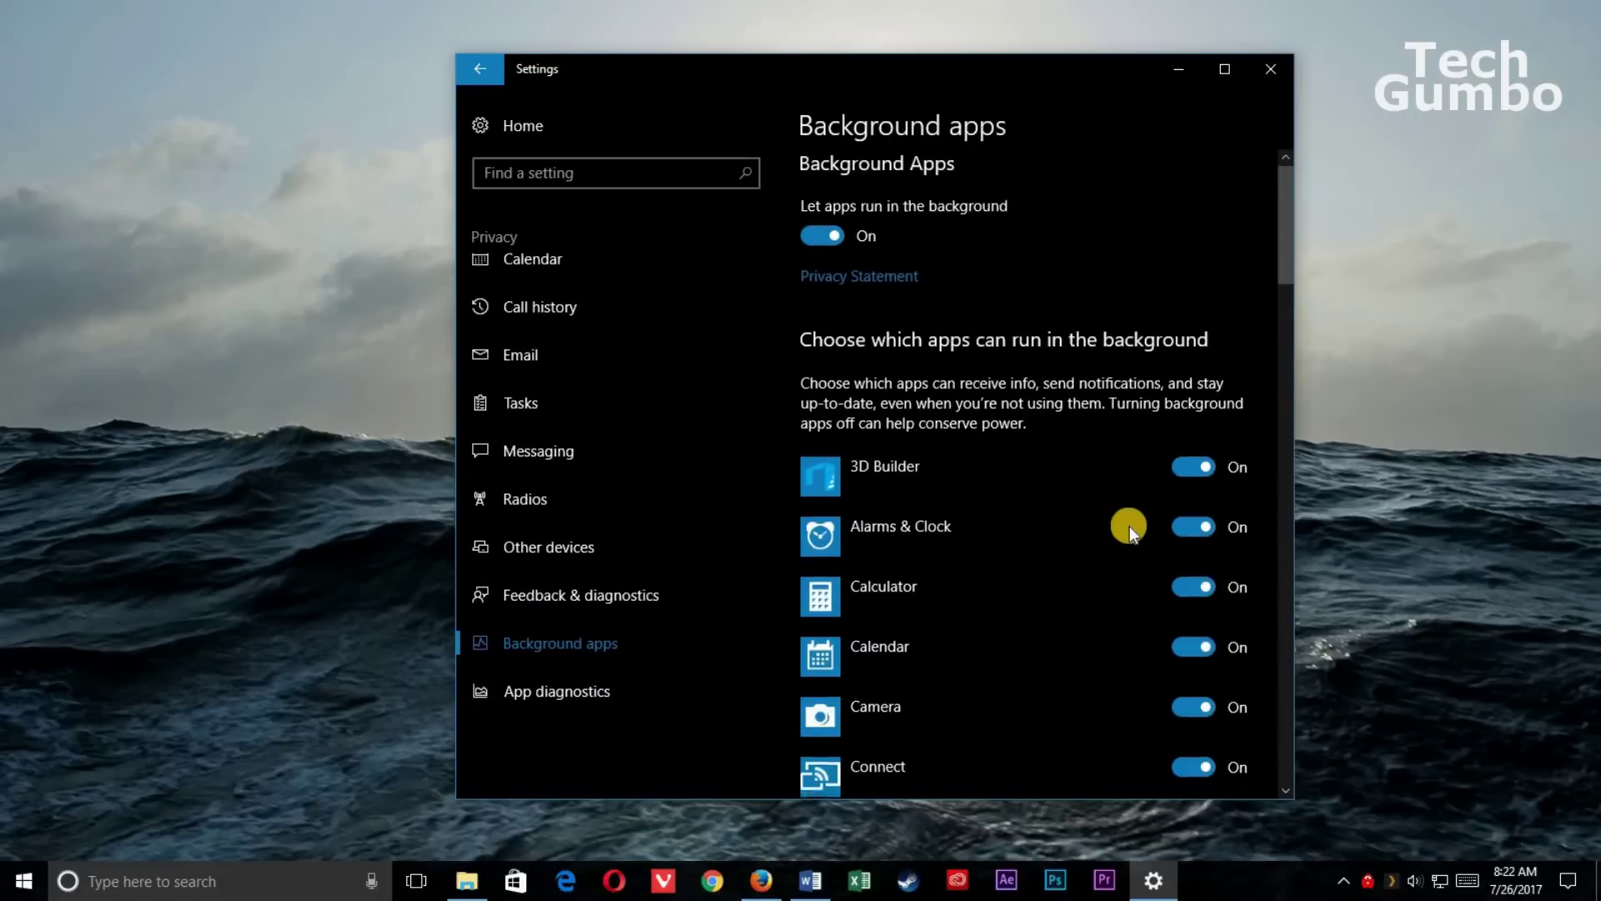
{"action": "scroll", "coordinate": [1129, 525], "scroll_direction": "down", "scroll_amount": 3}
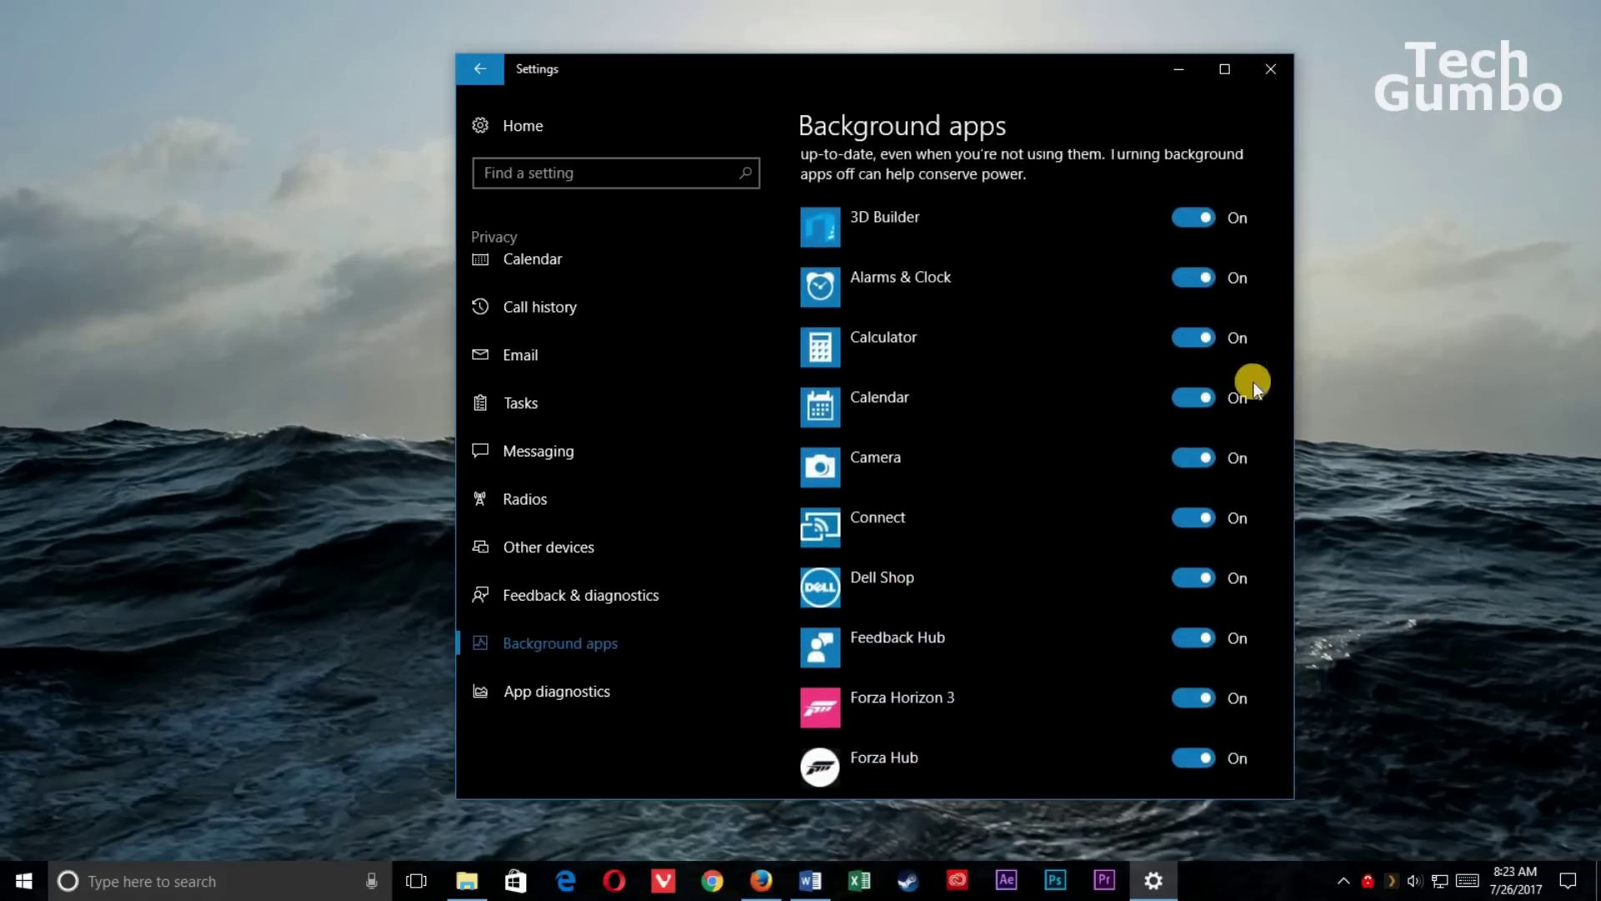
{"action": "left_click", "coordinate": [1189, 335]}
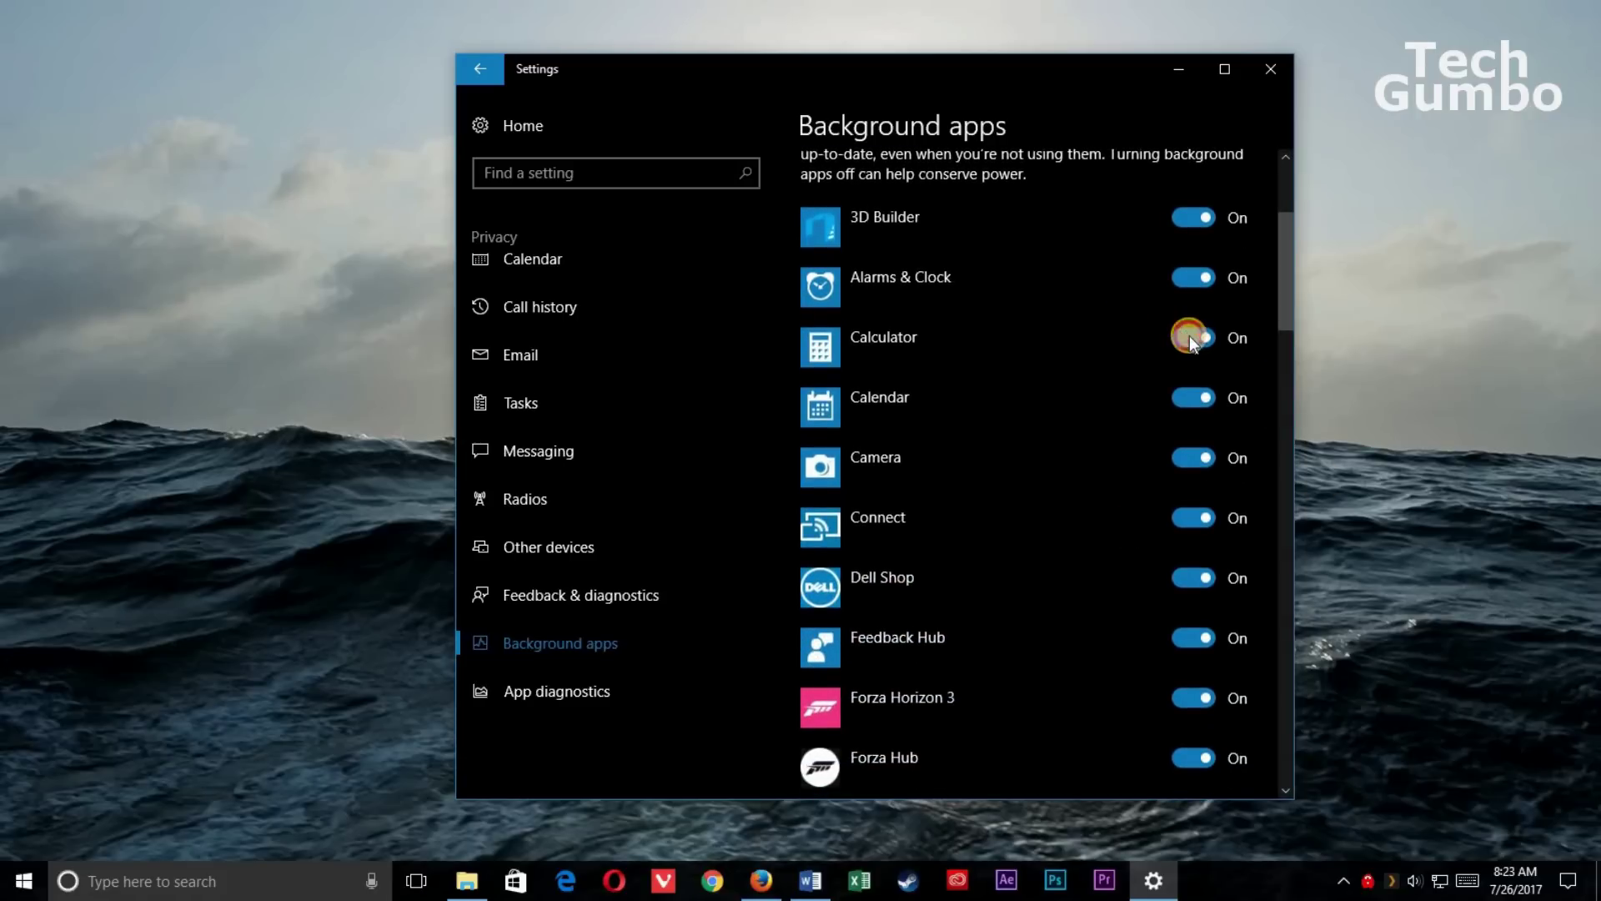
{"action": "left_click", "coordinate": [1201, 462]}
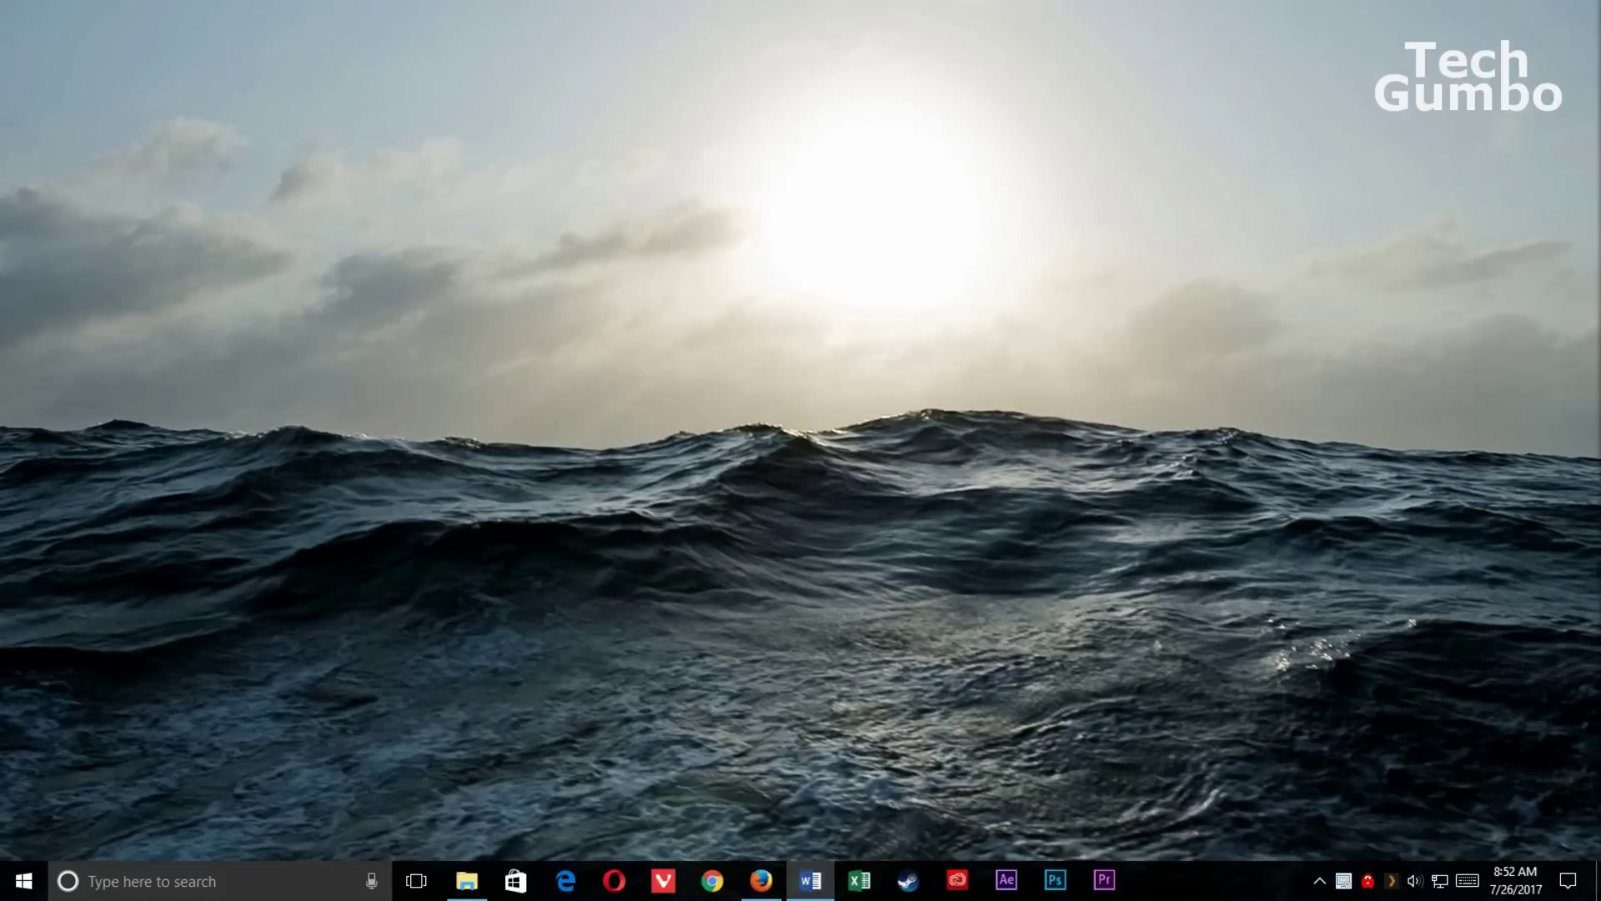
Step: Switch 'Get tips, tricks, and suggestions' off under System > Notifications & actions
{"action": "left_click", "coordinate": [25, 882]}
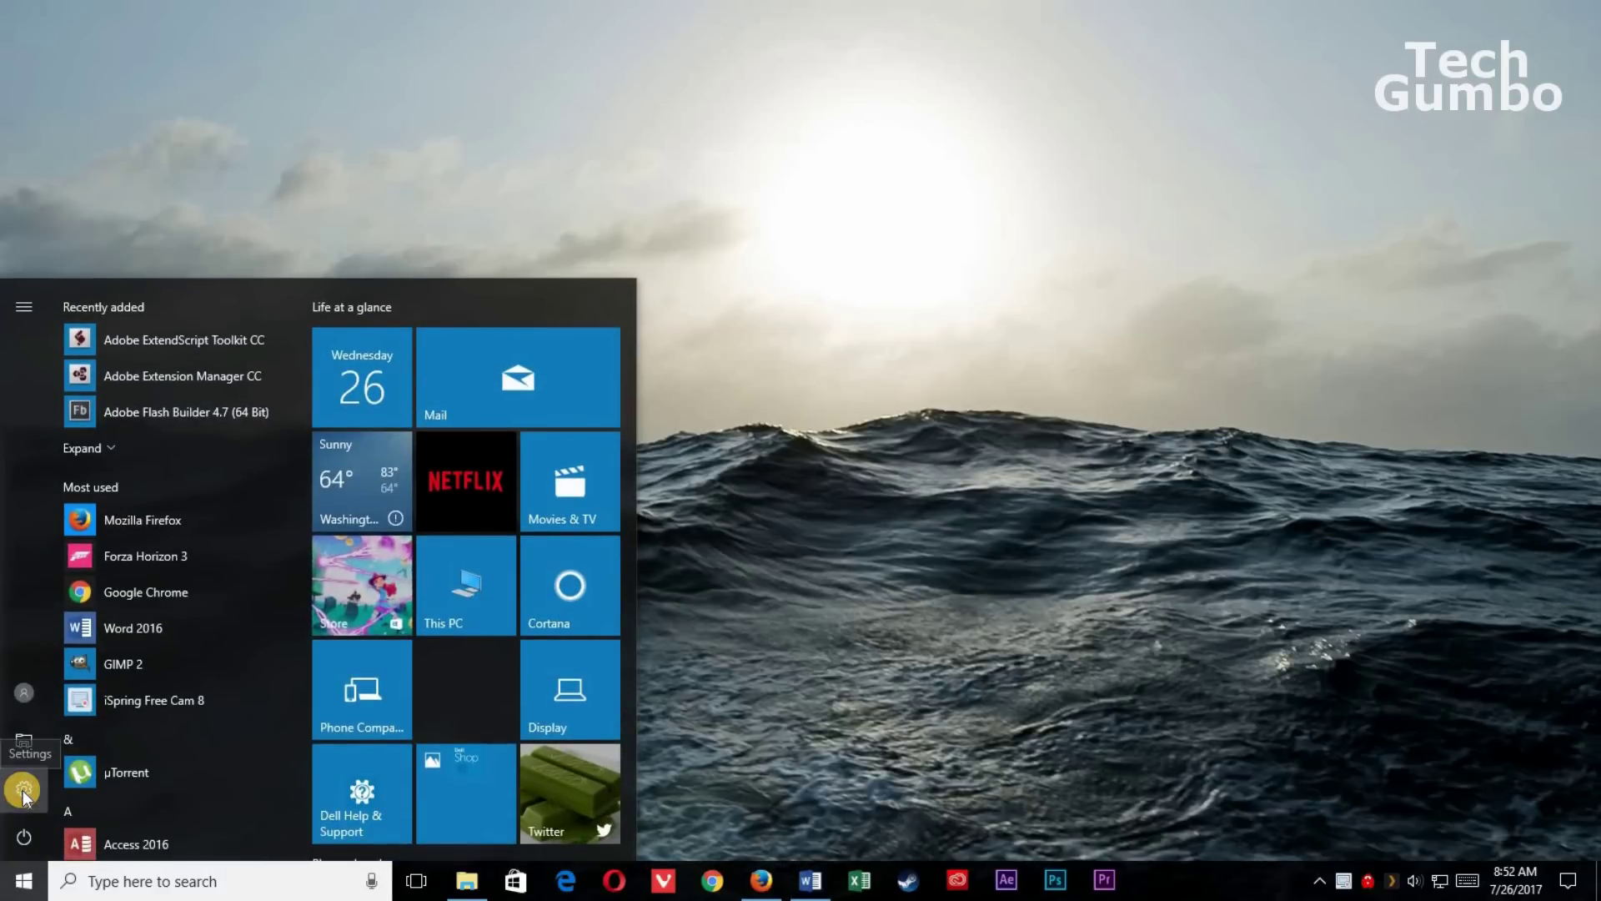
{"action": "left_click", "coordinate": [23, 791]}
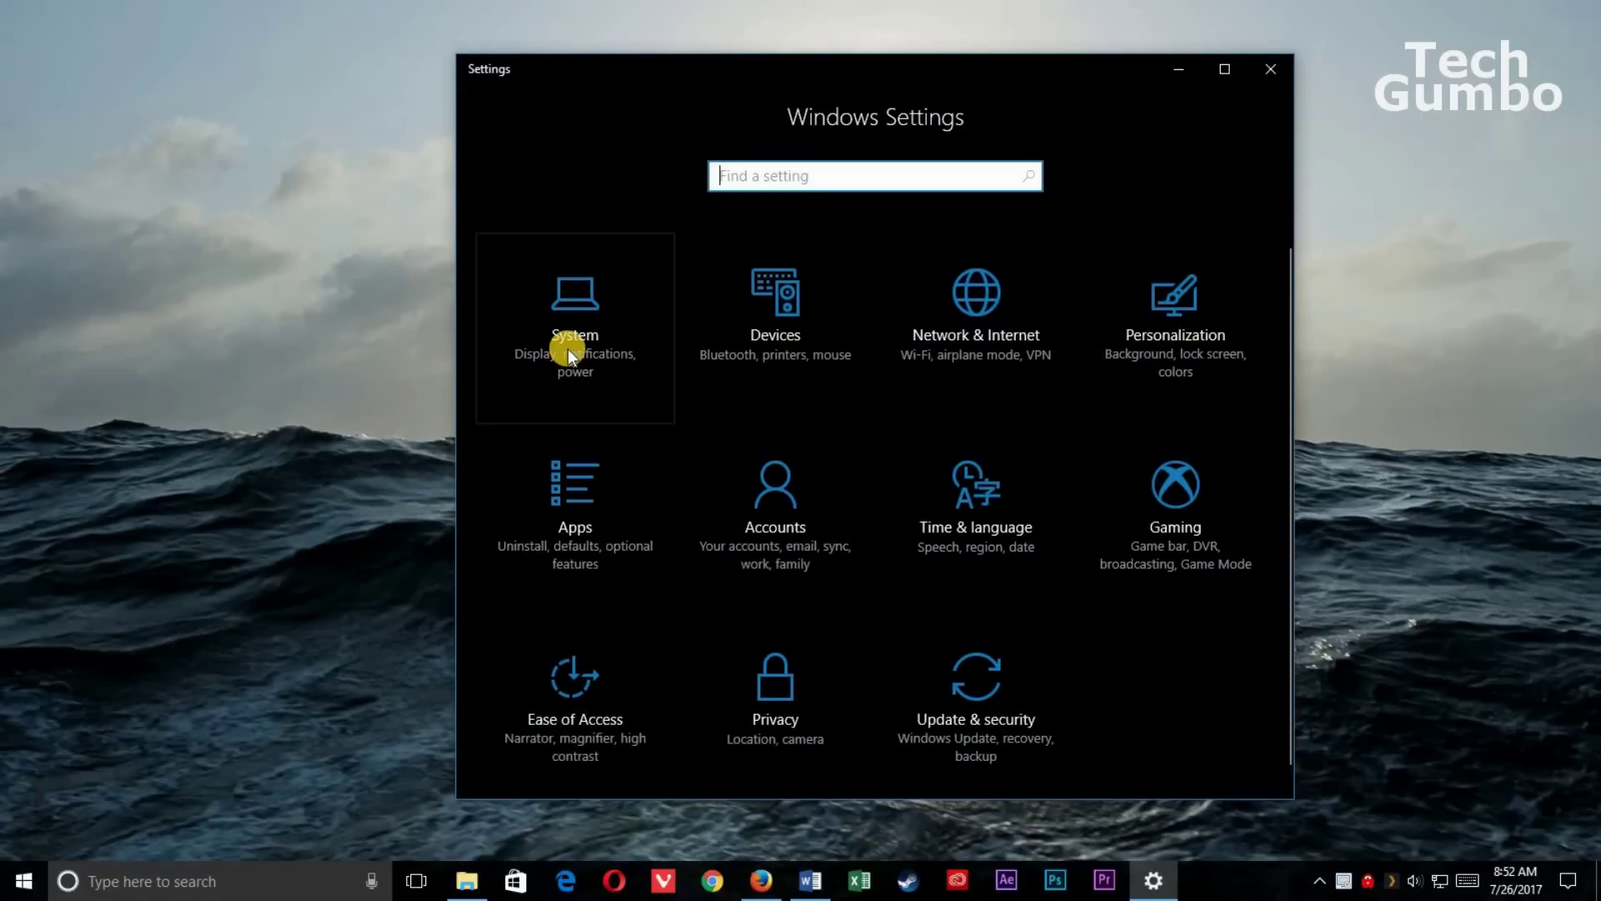
{"action": "left_click", "coordinate": [568, 348]}
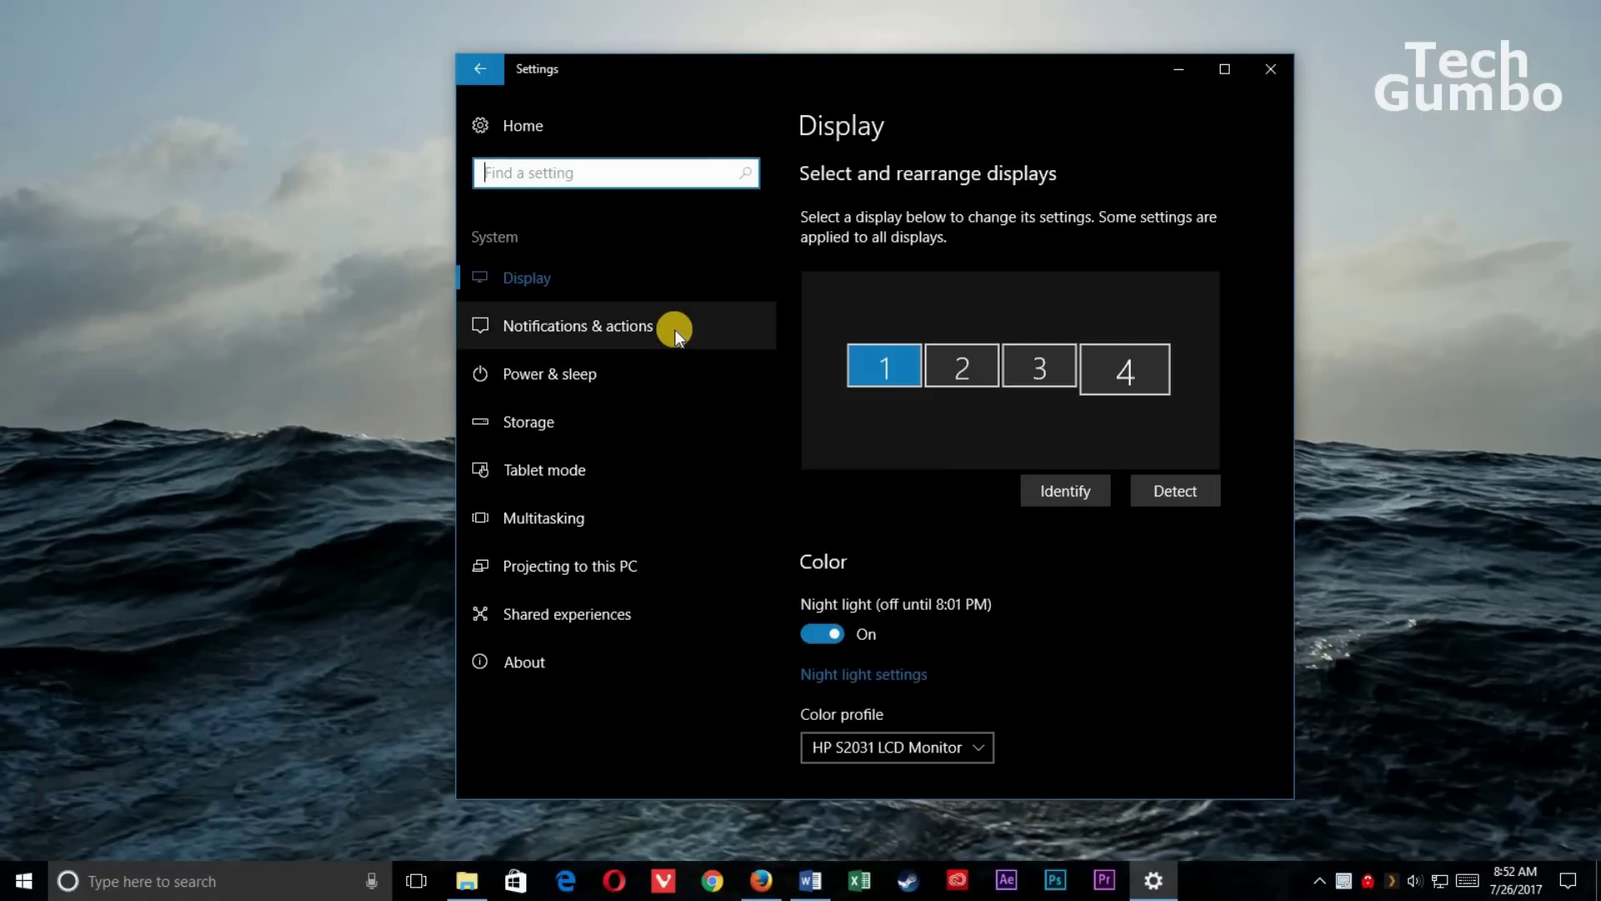
{"action": "left_click", "coordinate": [674, 329]}
{"action": "scroll", "coordinate": [1224, 550], "scroll_direction": "down", "scroll_amount": 5}
{"action": "scroll", "coordinate": [1224, 543], "scroll_direction": "down", "scroll_amount": 1}
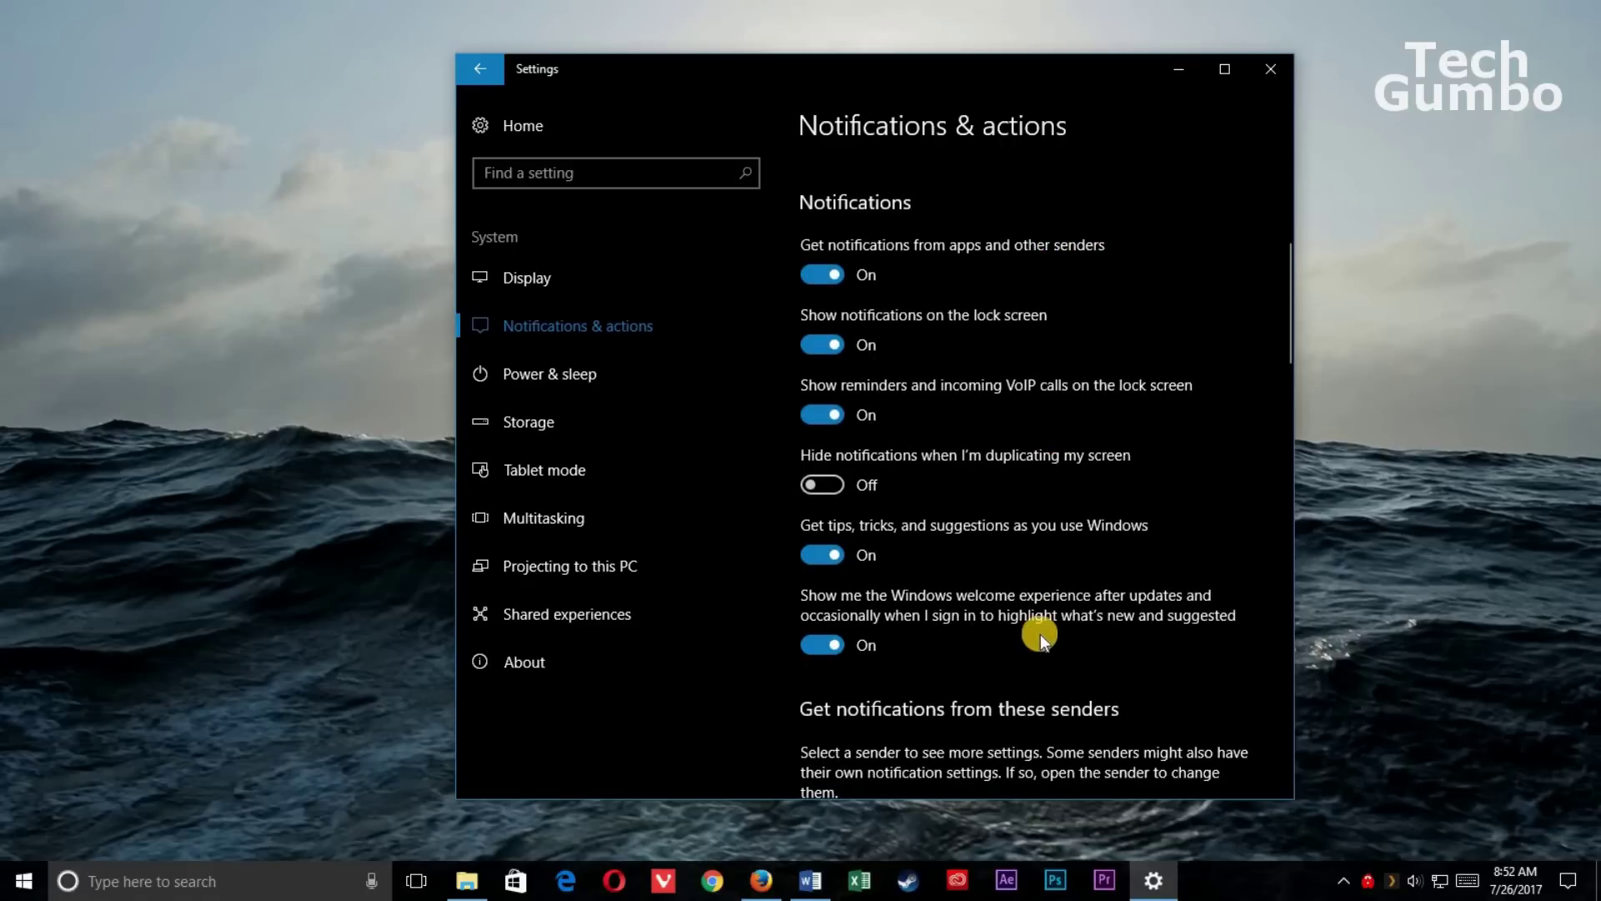
{"action": "left_click", "coordinate": [835, 556]}
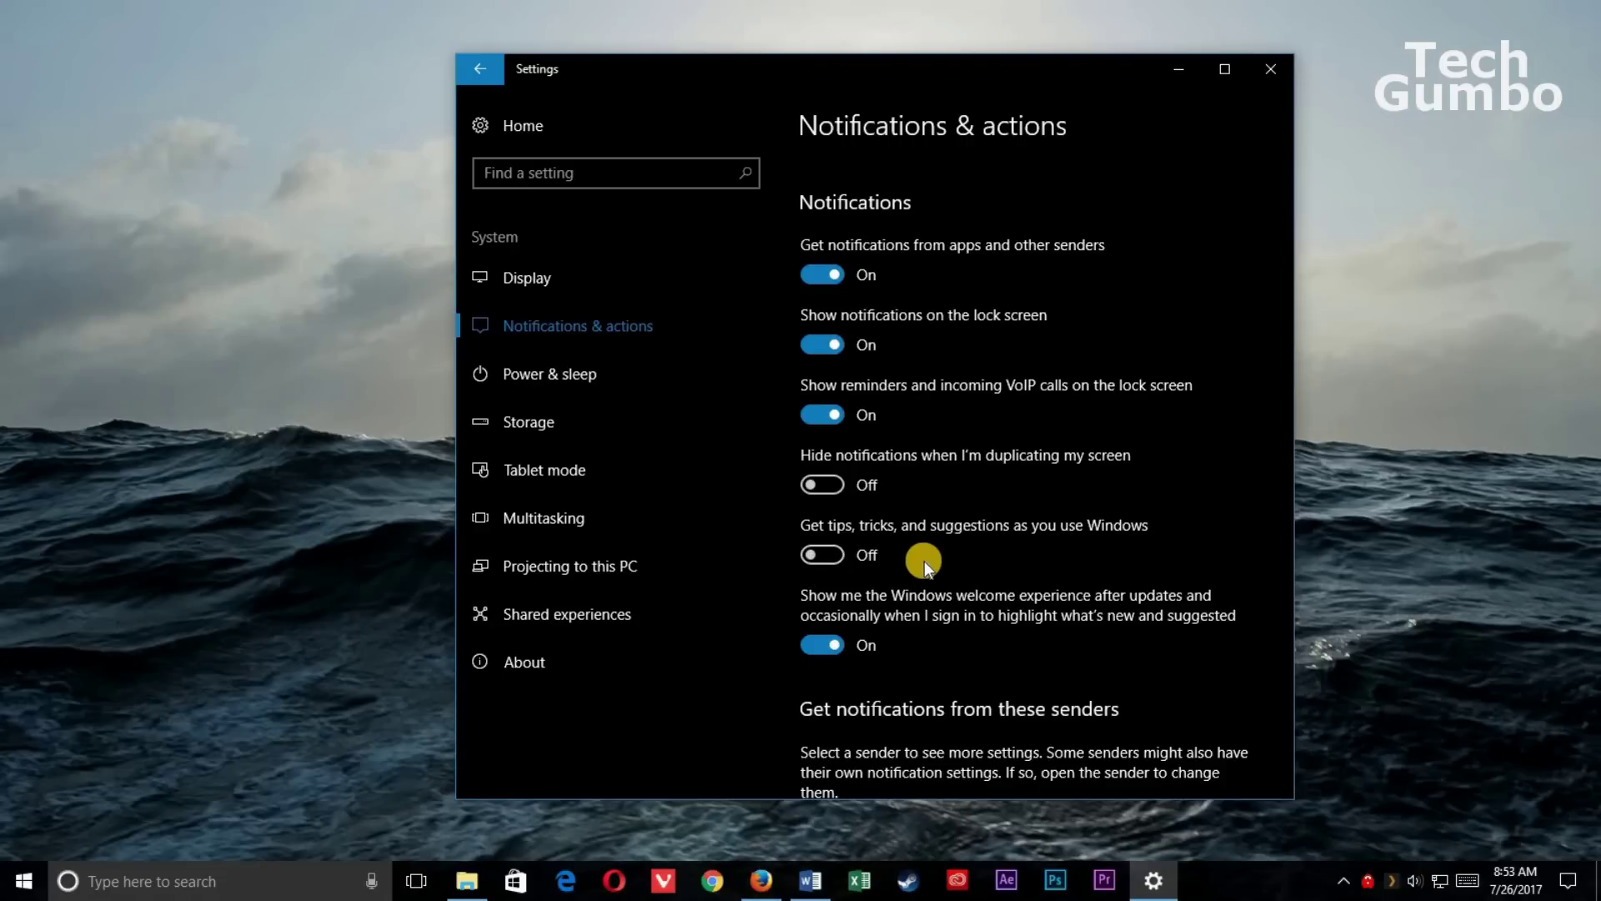
{"action": "scroll", "coordinate": [1049, 579], "scroll_direction": "down", "scroll_amount": 5}
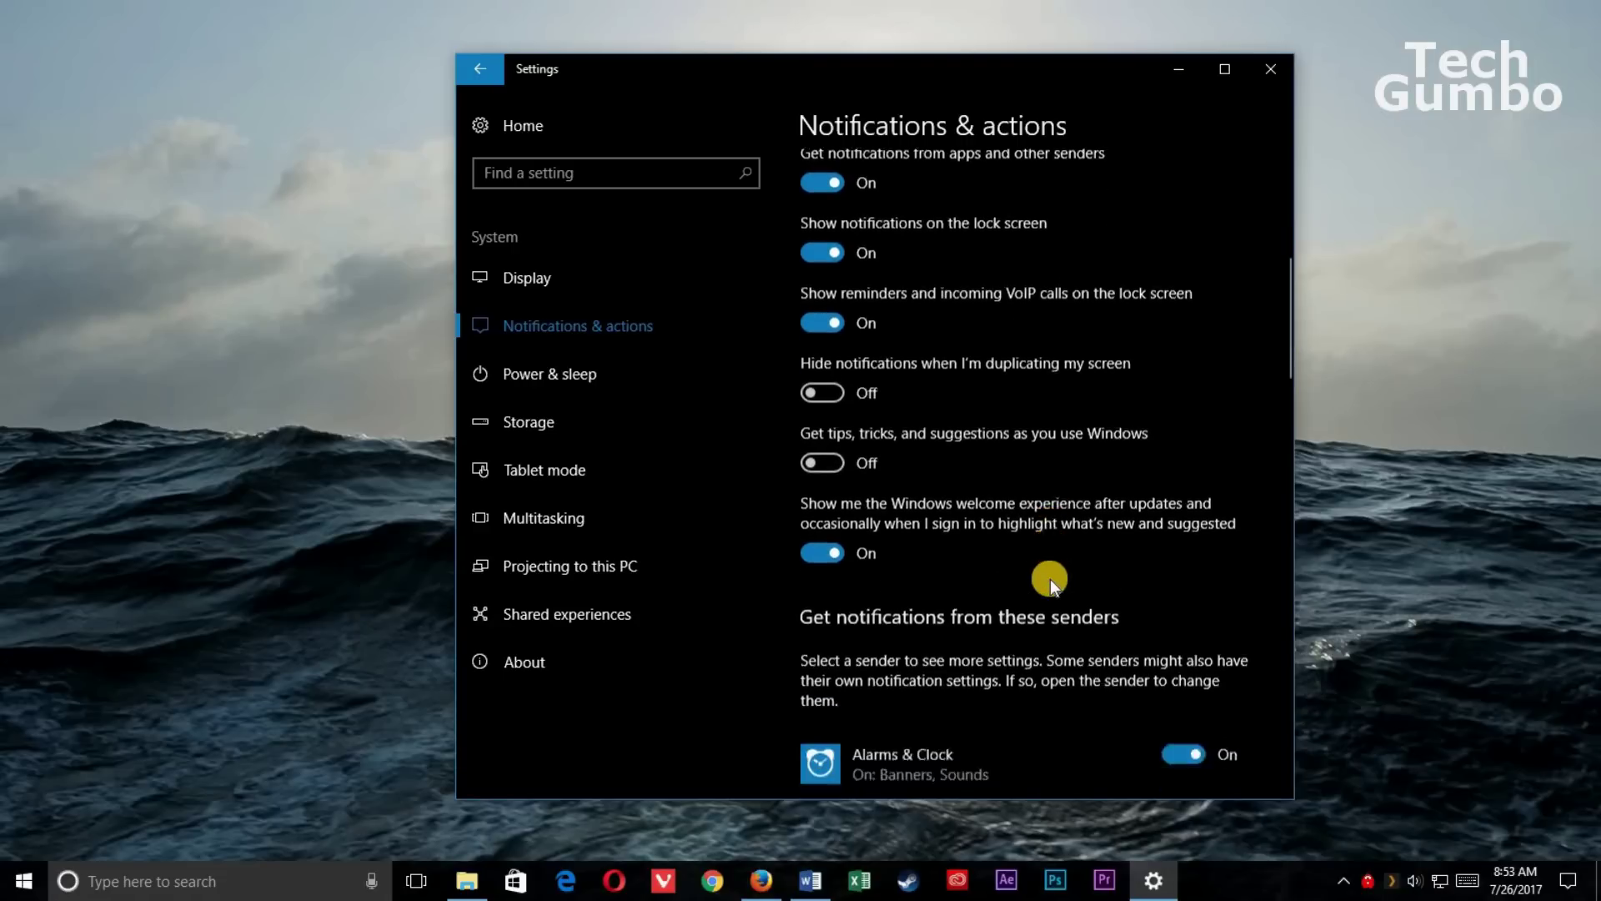
{"action": "scroll", "coordinate": [1050, 579], "scroll_direction": "down", "scroll_amount": 2}
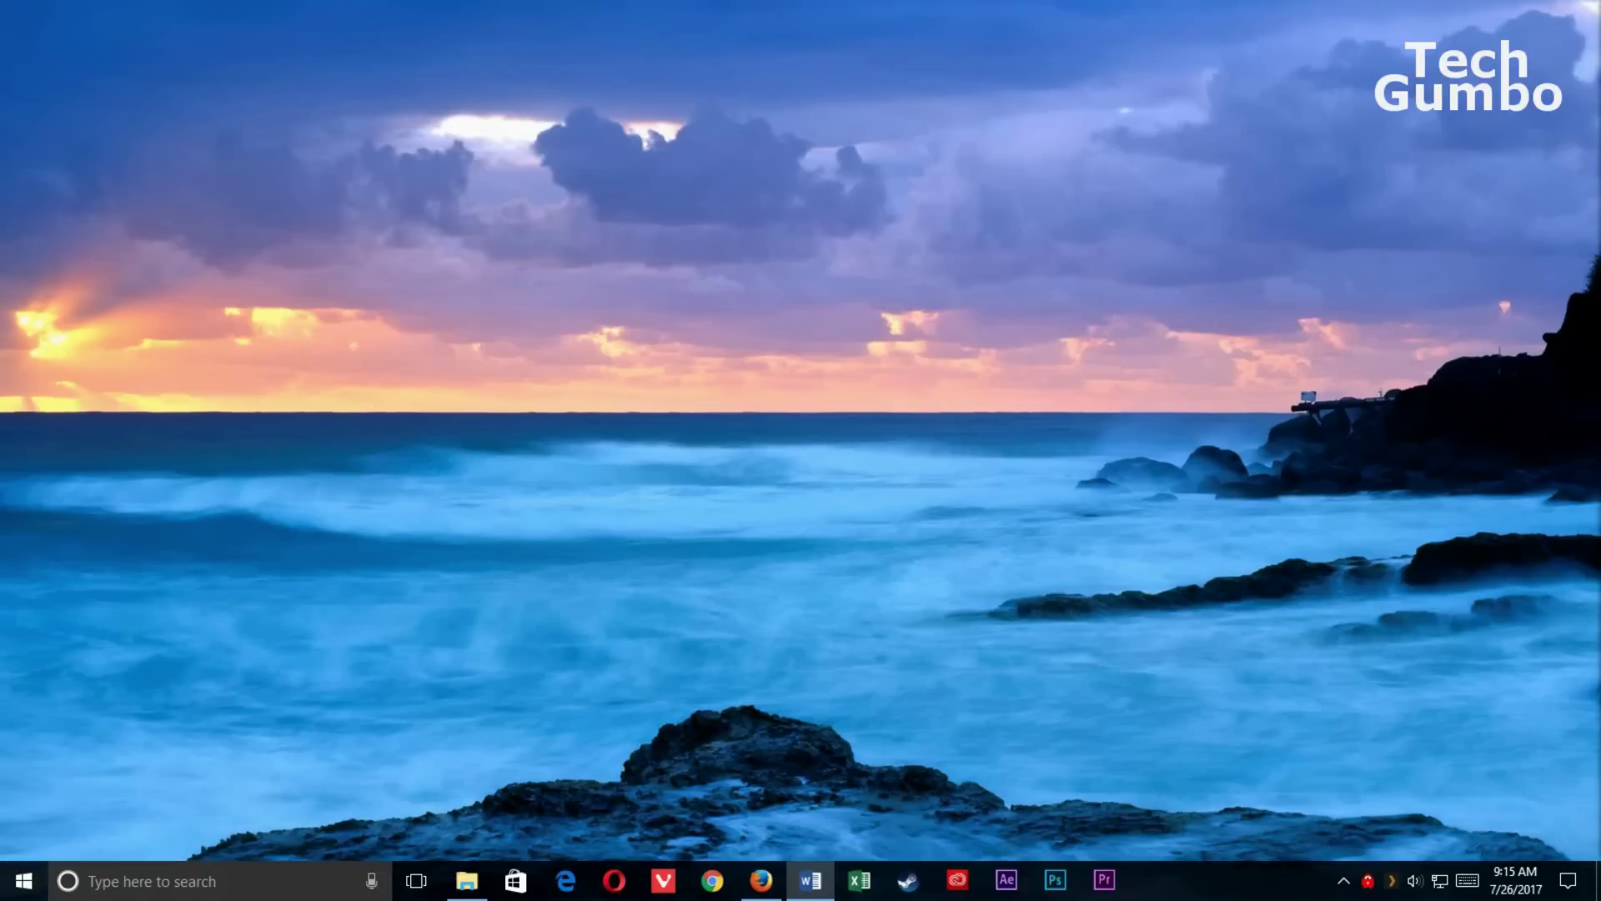
Step: In Cortana's settings, switch the 'Hey Cortana' voice activation to Off
{"action": "left_click", "coordinate": [273, 882]}
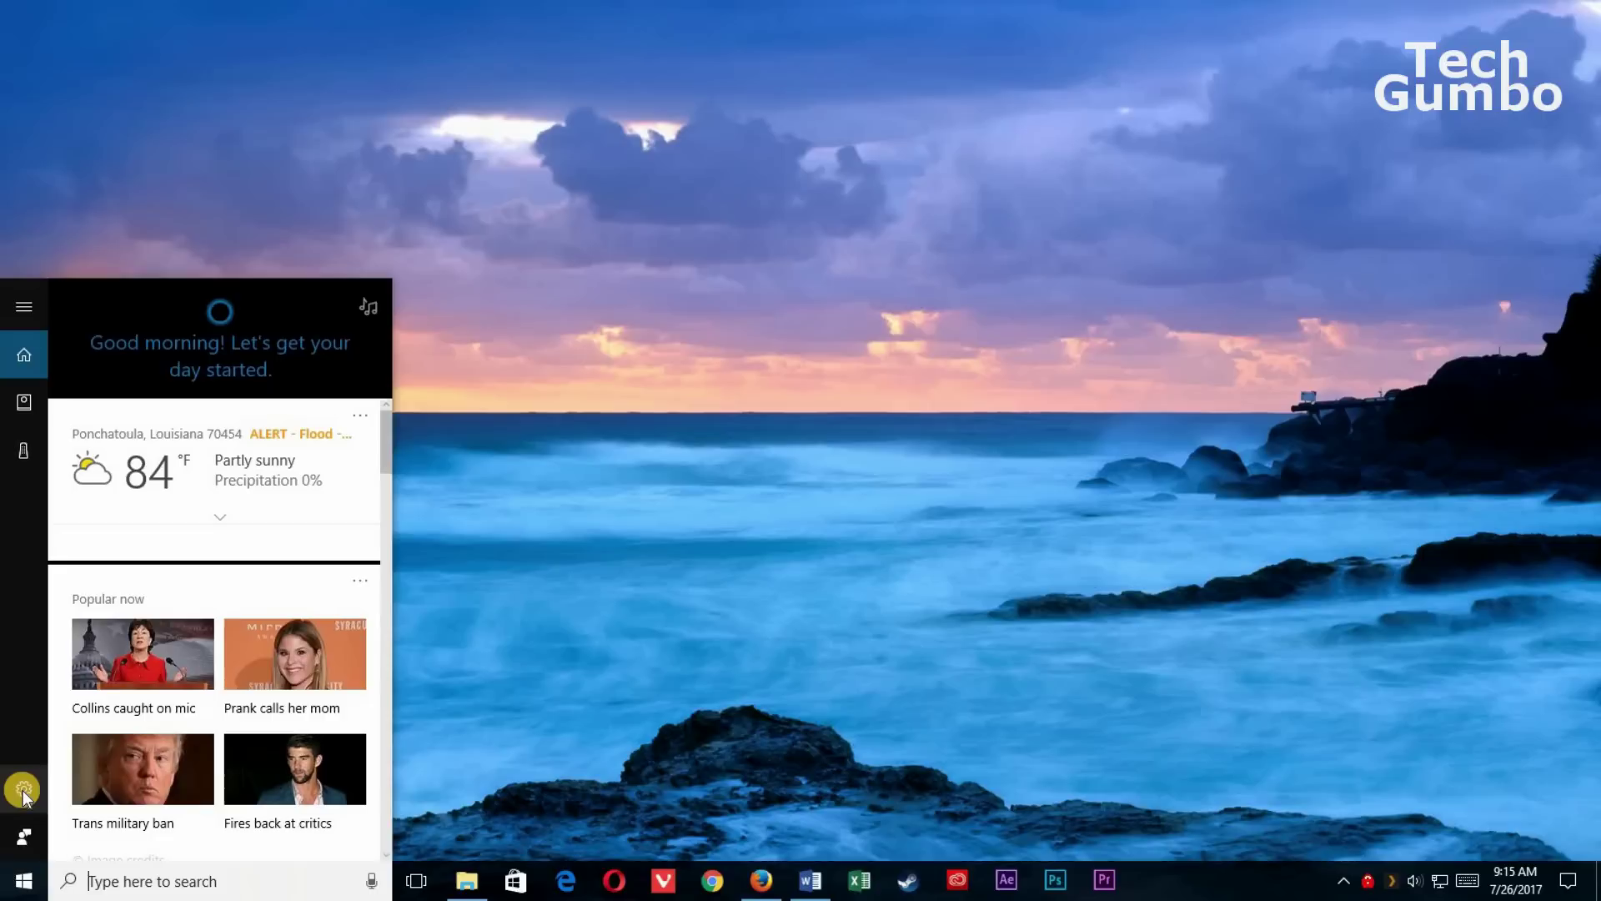
{"action": "left_click", "coordinate": [24, 789]}
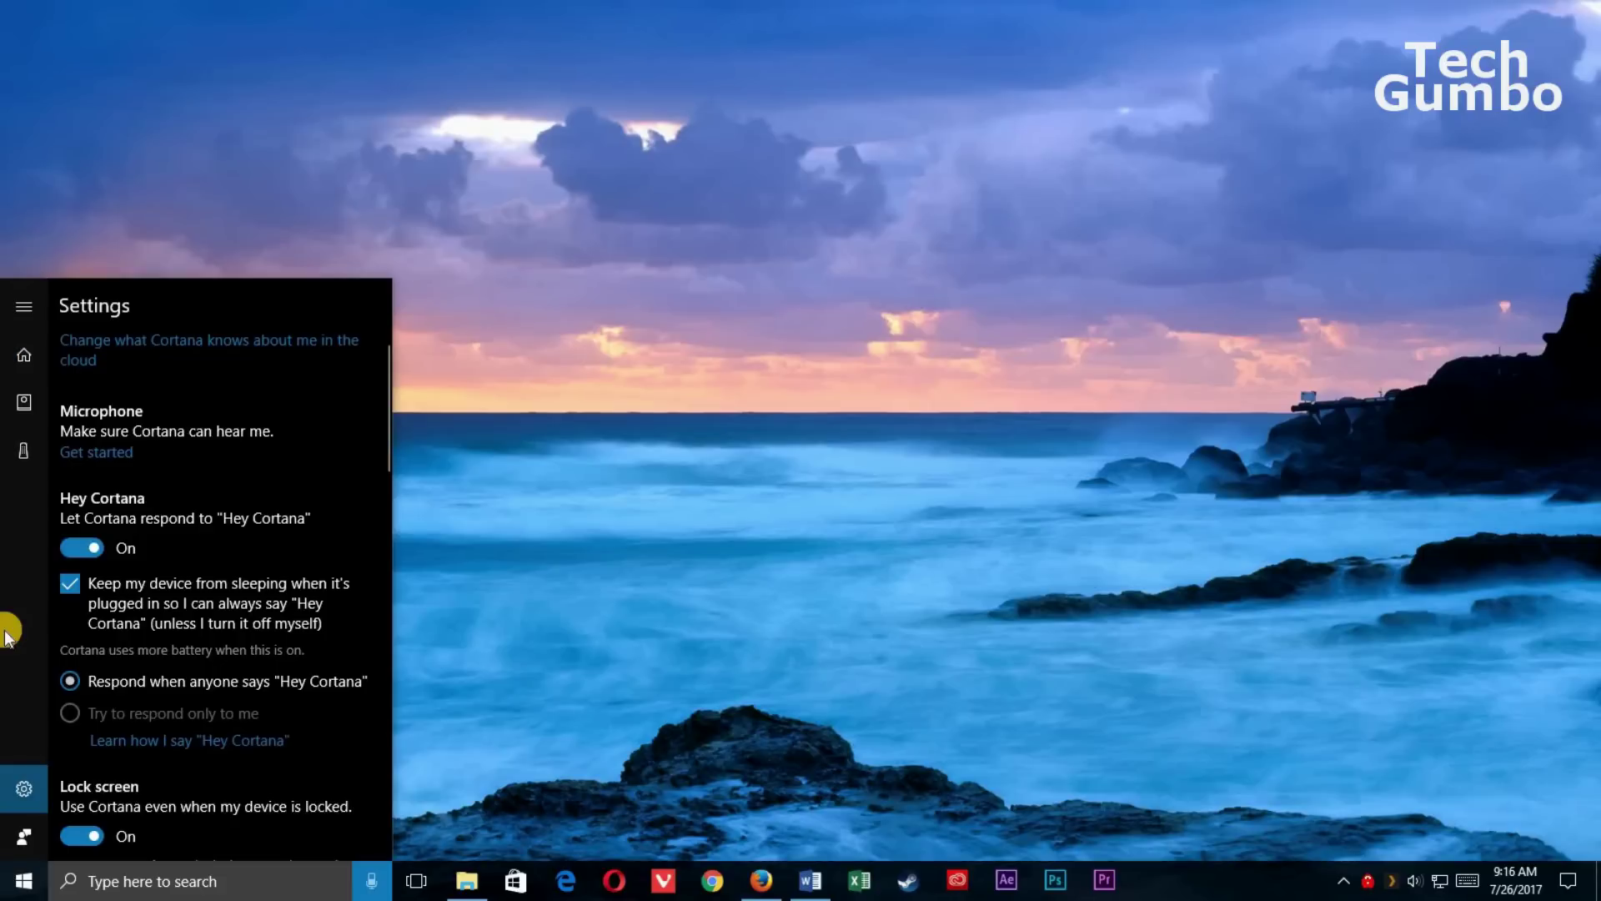
{"action": "left_click", "coordinate": [95, 548]}
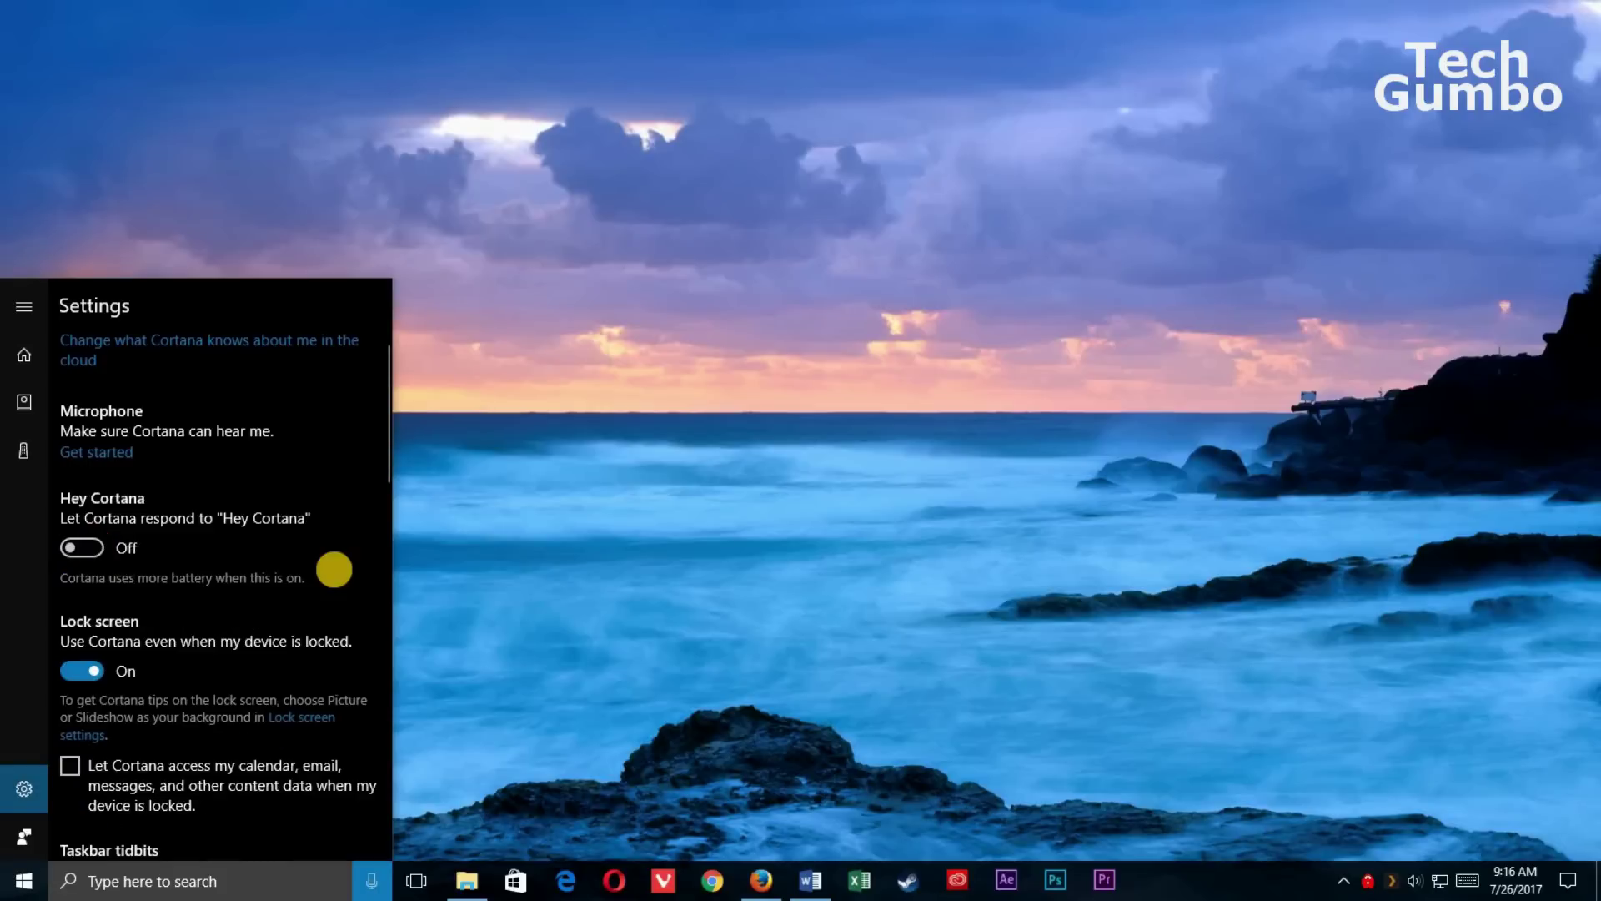
{"action": "scroll", "coordinate": [333, 567], "scroll_direction": "down", "scroll_amount": 2}
{"action": "scroll", "coordinate": [335, 569], "scroll_direction": "down", "scroll_amount": 7}
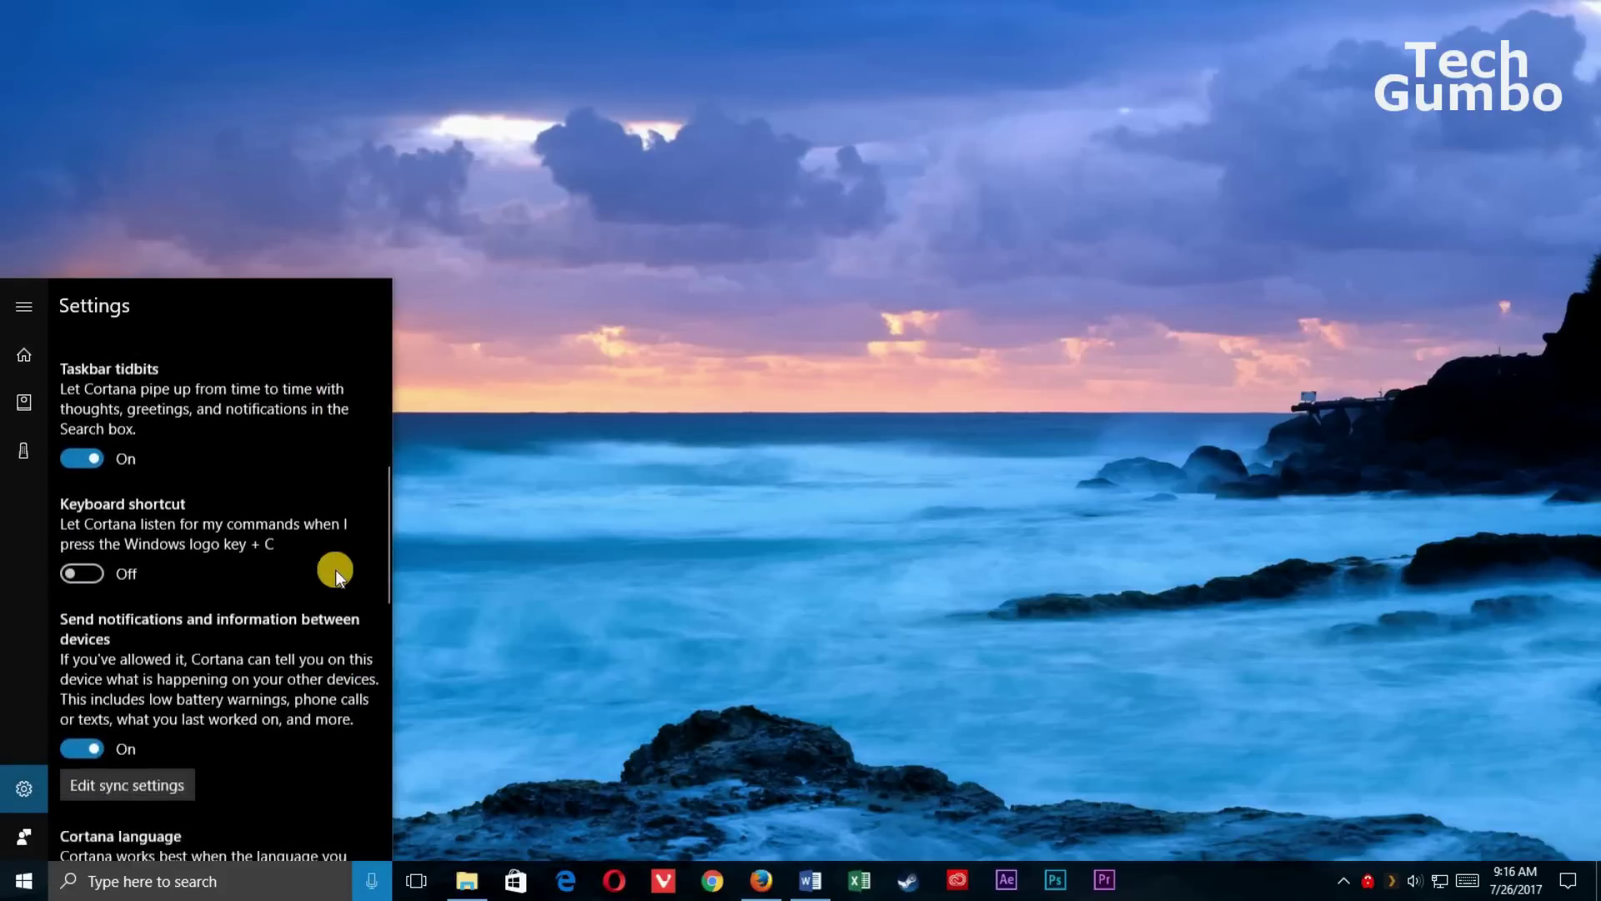
{"action": "scroll", "coordinate": [335, 568], "scroll_direction": "down", "scroll_amount": 4}
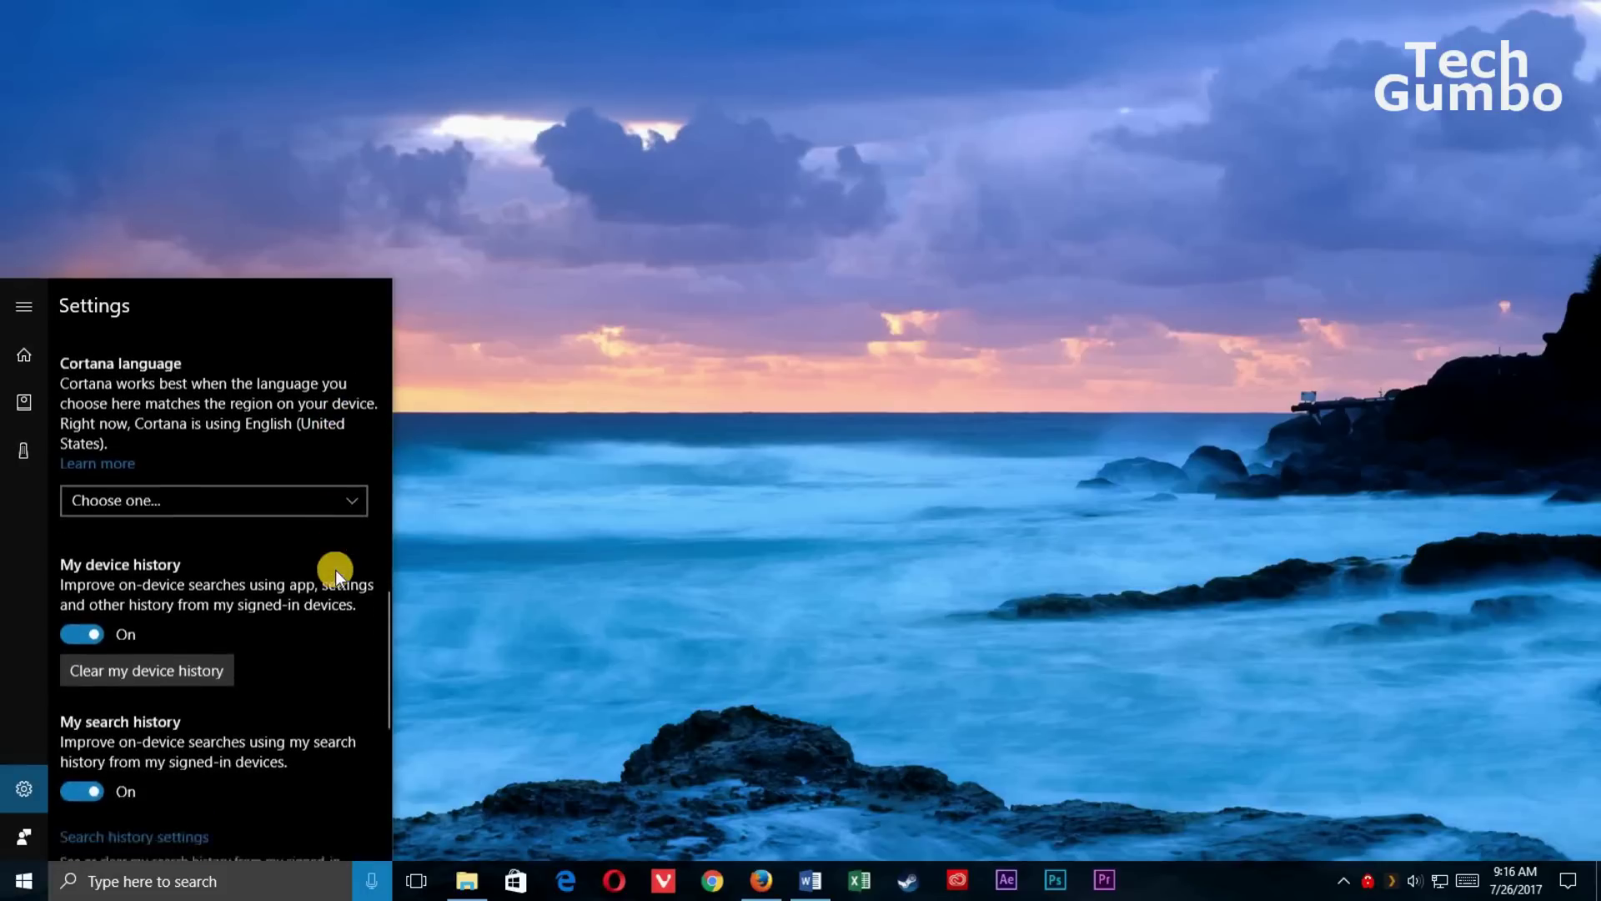